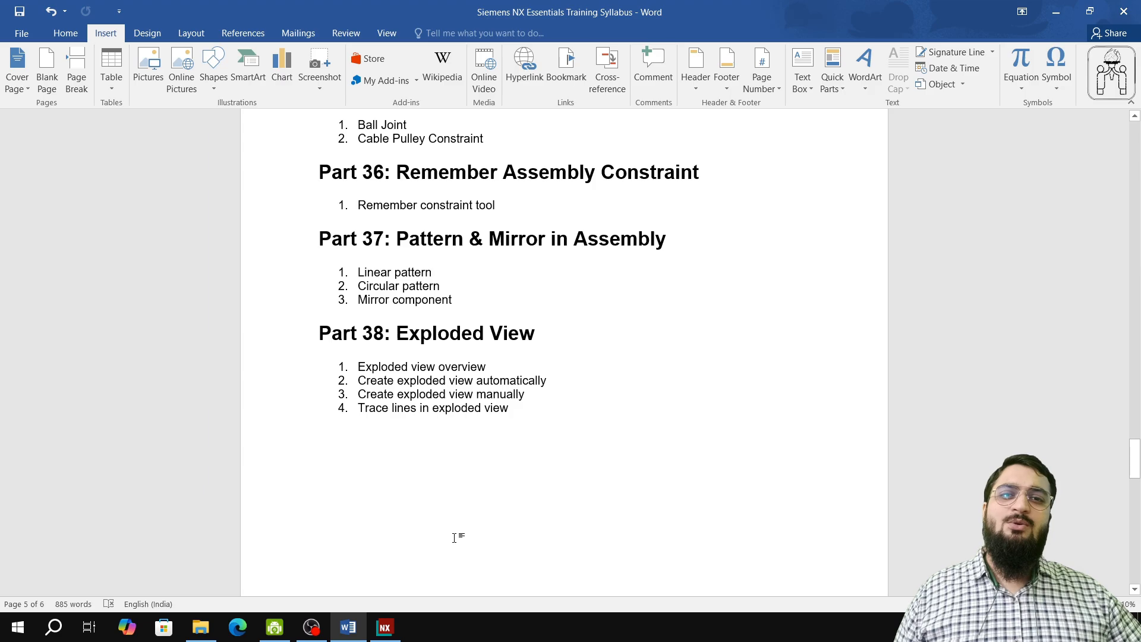
pyautogui.click(285, 634)
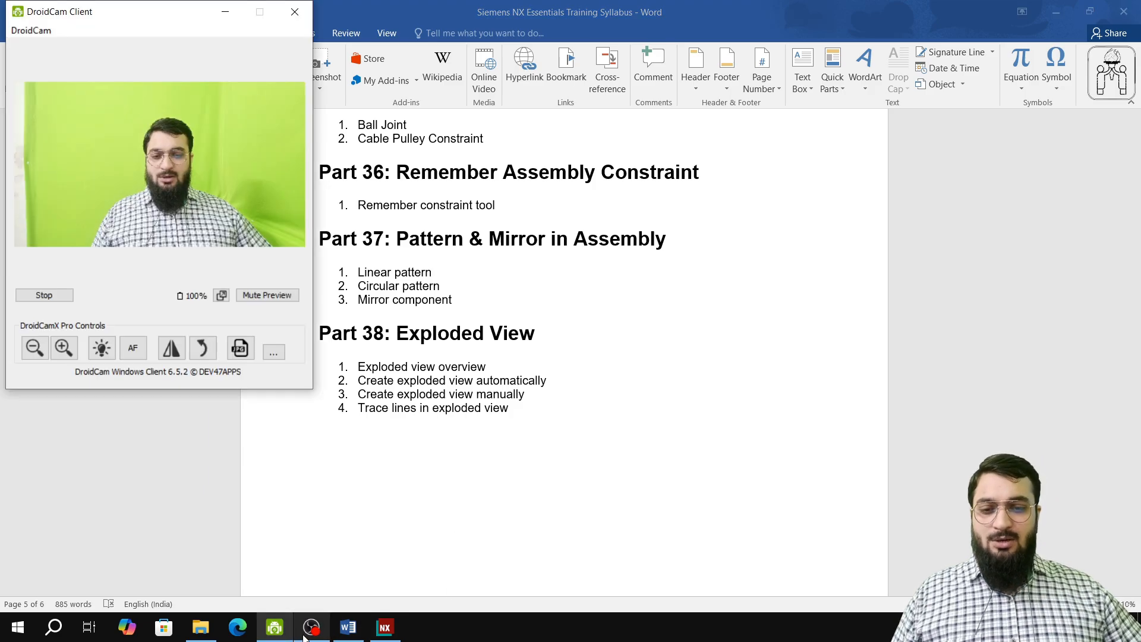
pyautogui.click(316, 634)
pyautogui.click(346, 631)
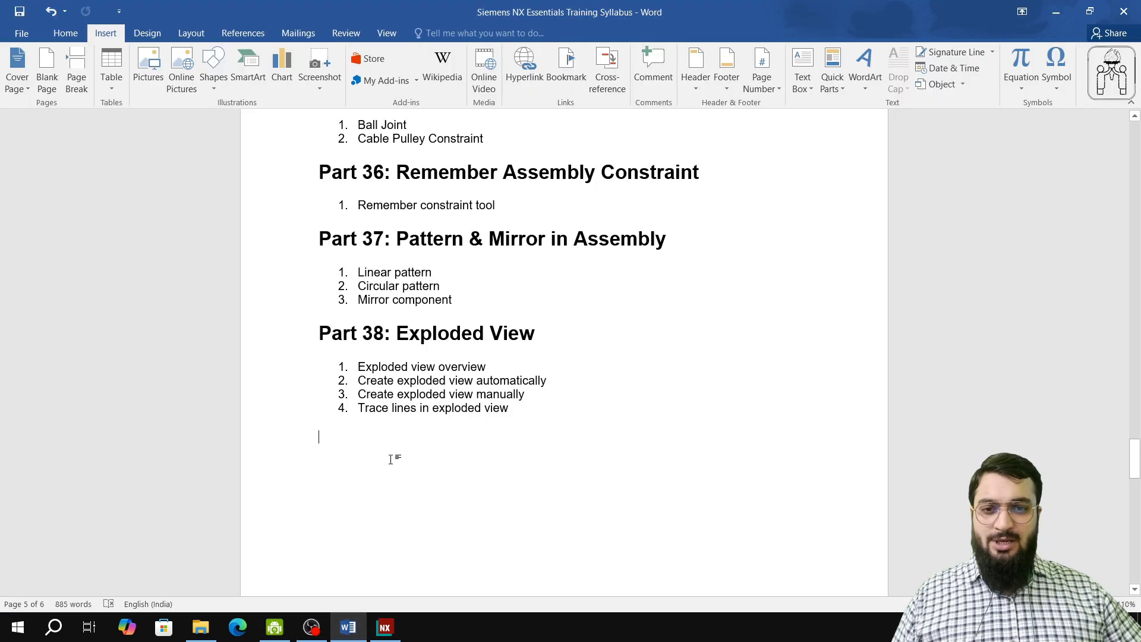
# Step: Review the Part 38 Exploded View topics listed in the syllabus document
pyautogui.click(383, 369)
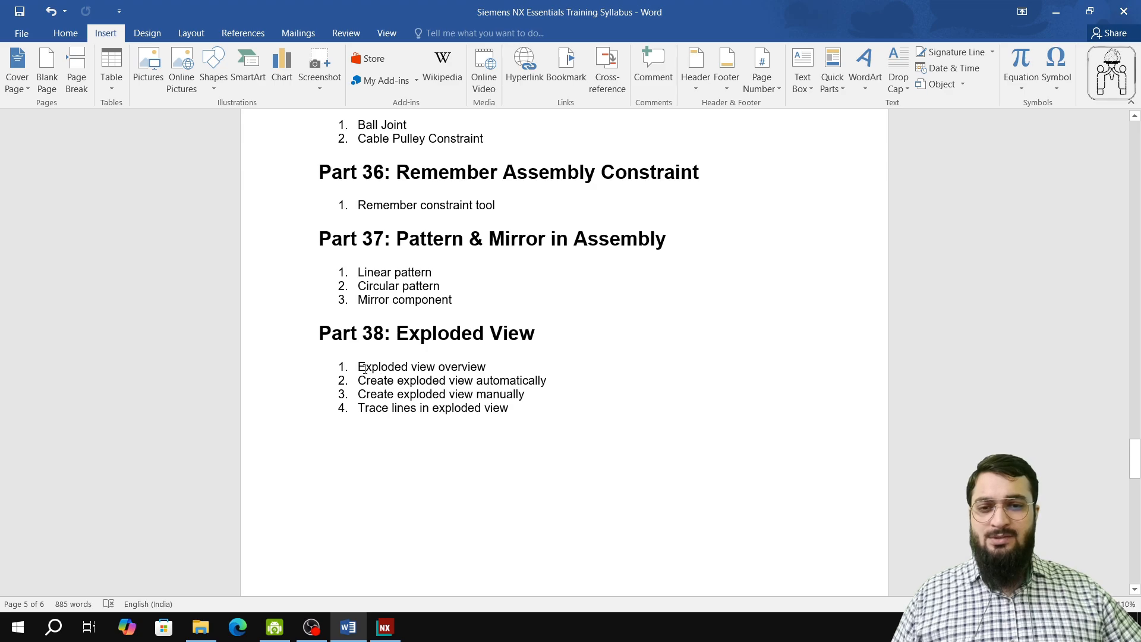
pyautogui.moveTo(355, 367); pyautogui.dragTo(457, 375)
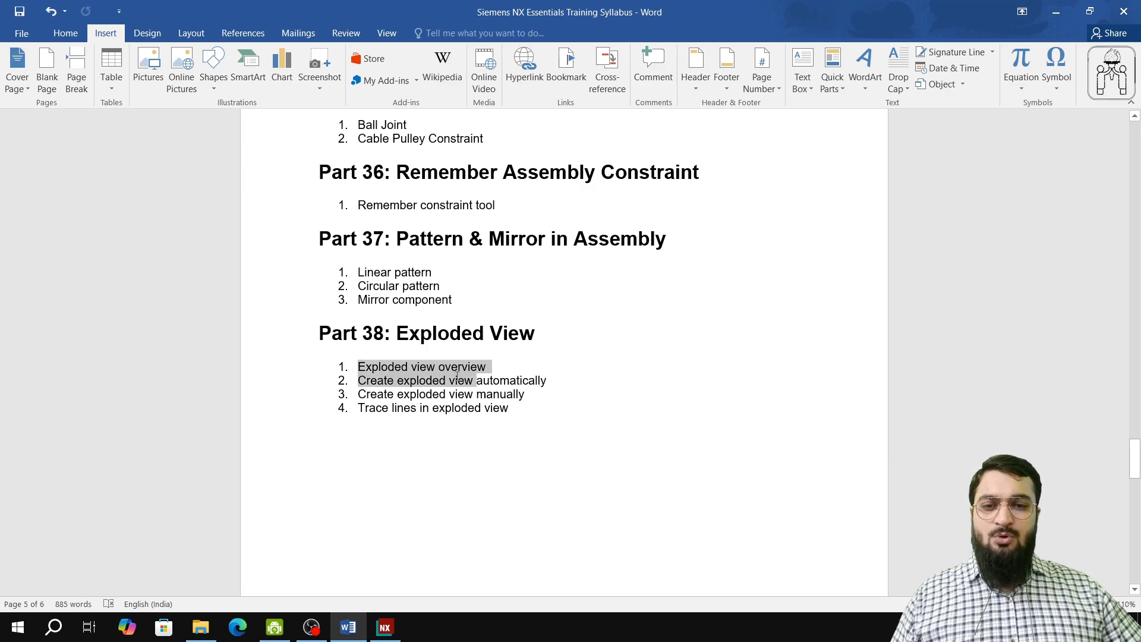
pyautogui.moveTo(369, 382); pyautogui.dragTo(447, 412)
pyautogui.click(418, 511)
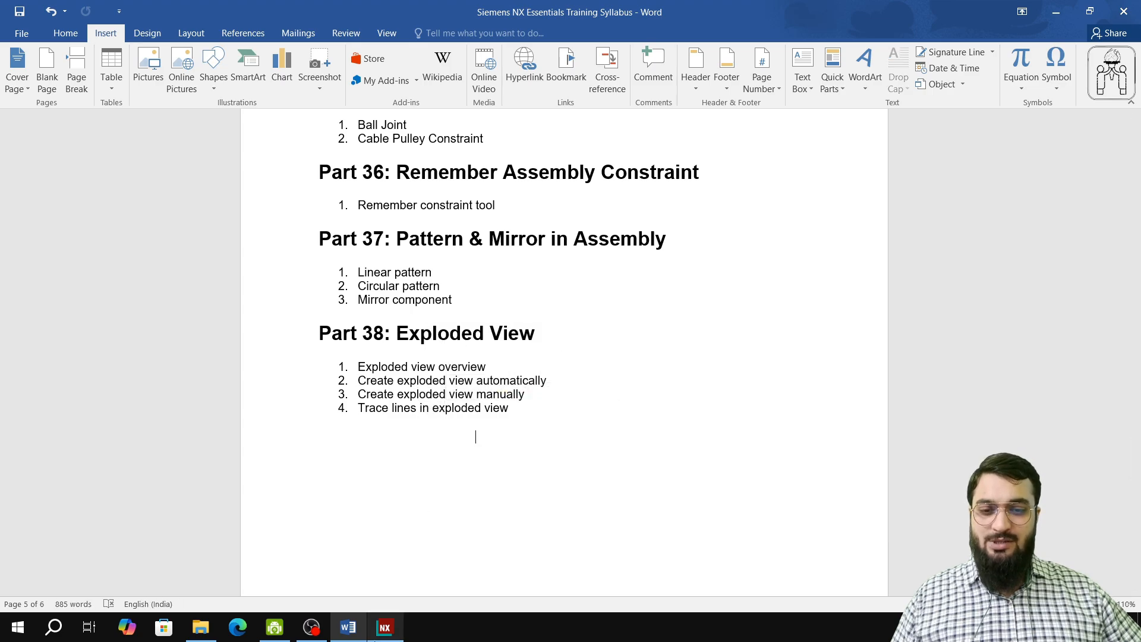
# Step: Switch to NX and inspect the assembly's components, selecting the guide and orbiting and zooming around it
pyautogui.moveTo(384, 628)
pyautogui.click(327, 546)
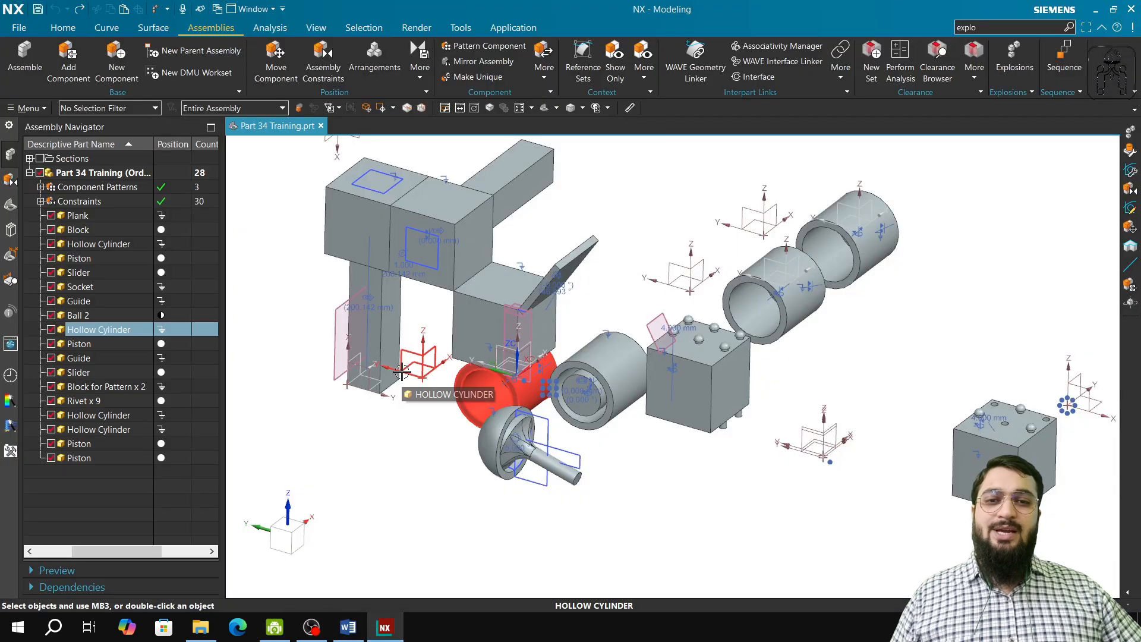
pyautogui.keyDown('shift'); pyautogui.moveTo(437, 381); pyautogui.dragTo(438, 537, button='middle'); pyautogui.keyUp('shift')
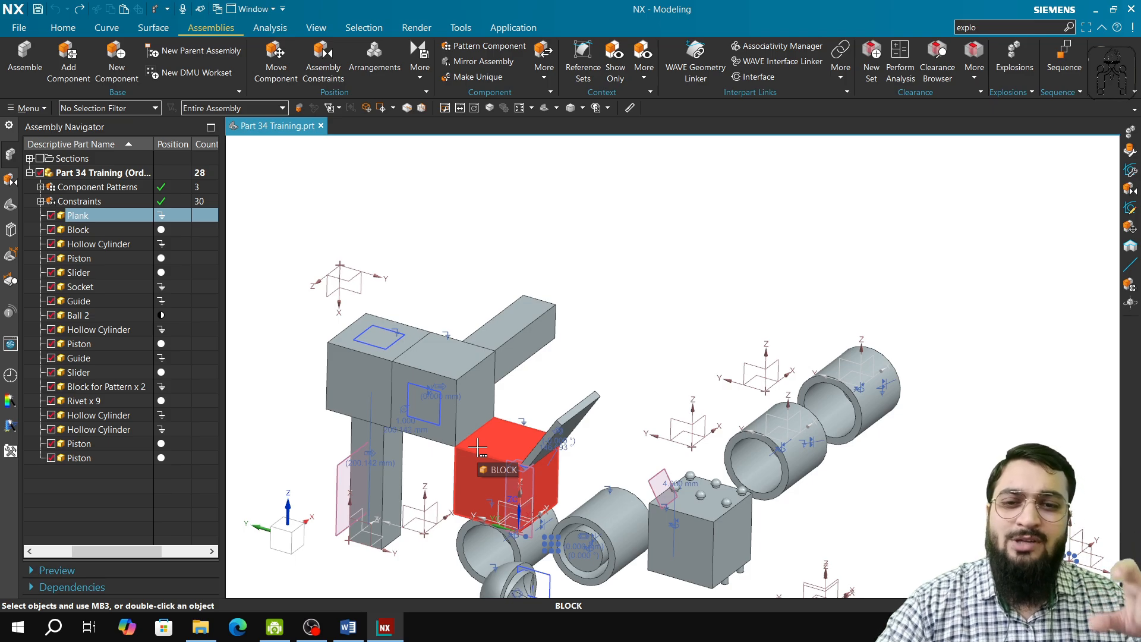
pyautogui.click(517, 333)
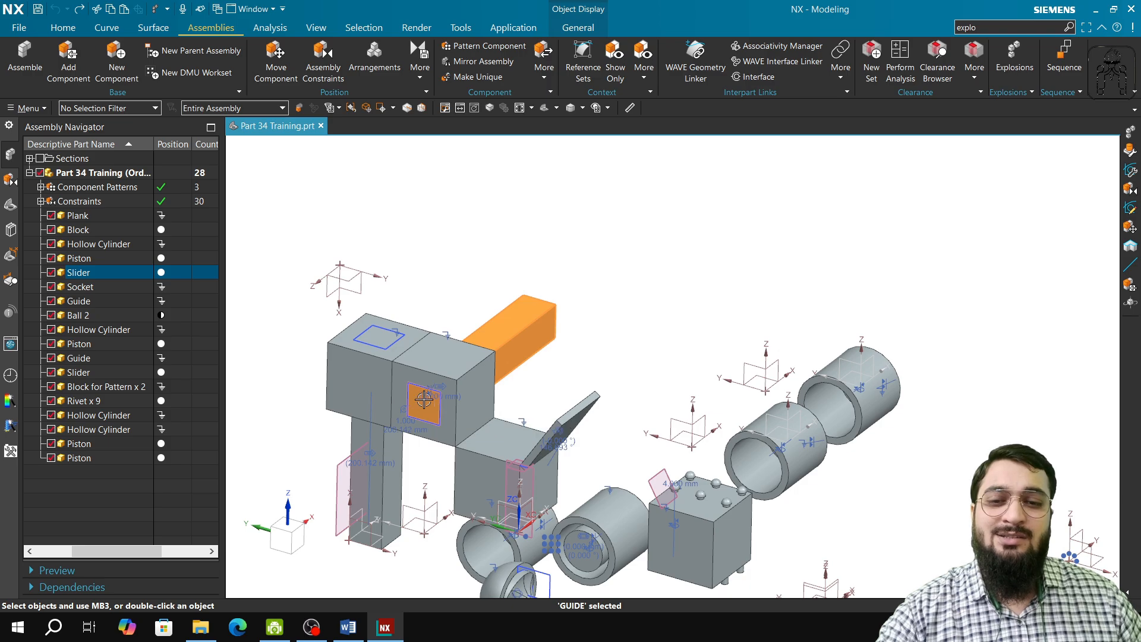
pyautogui.click(600, 298)
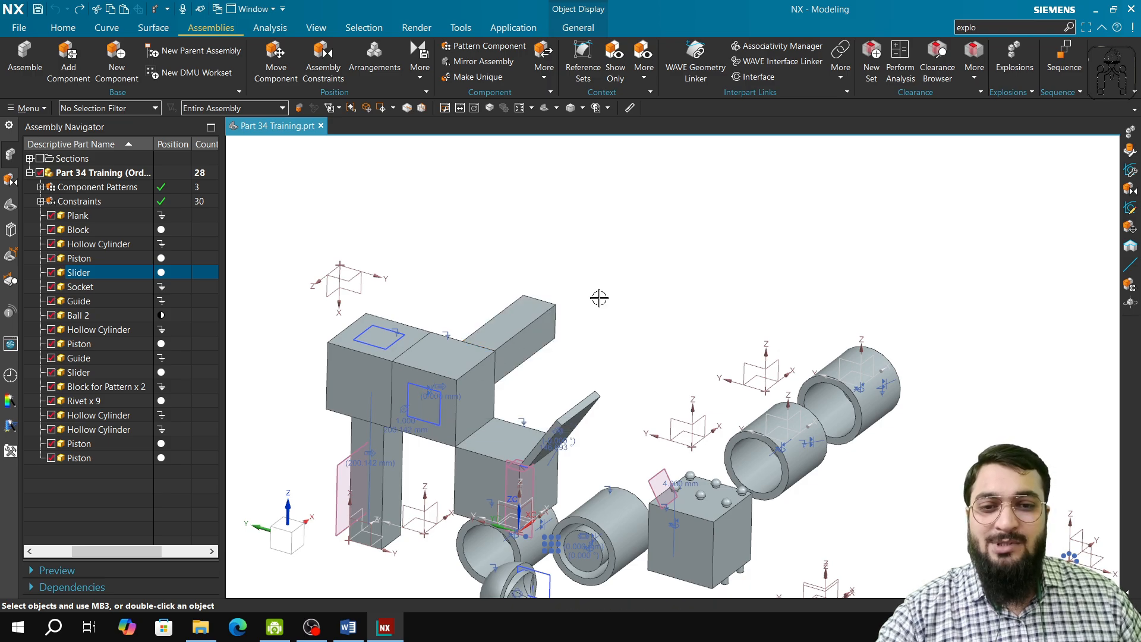
pyautogui.moveTo(499, 405); pyautogui.dragTo(497, 457, button='middle')
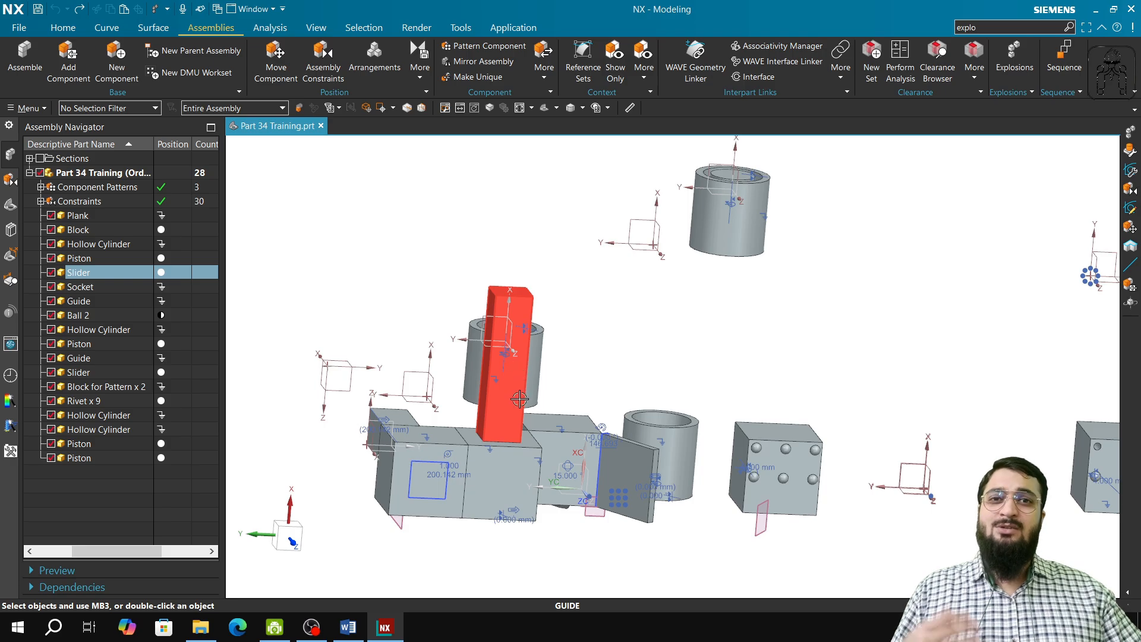
pyautogui.scroll(5, 516, 404)
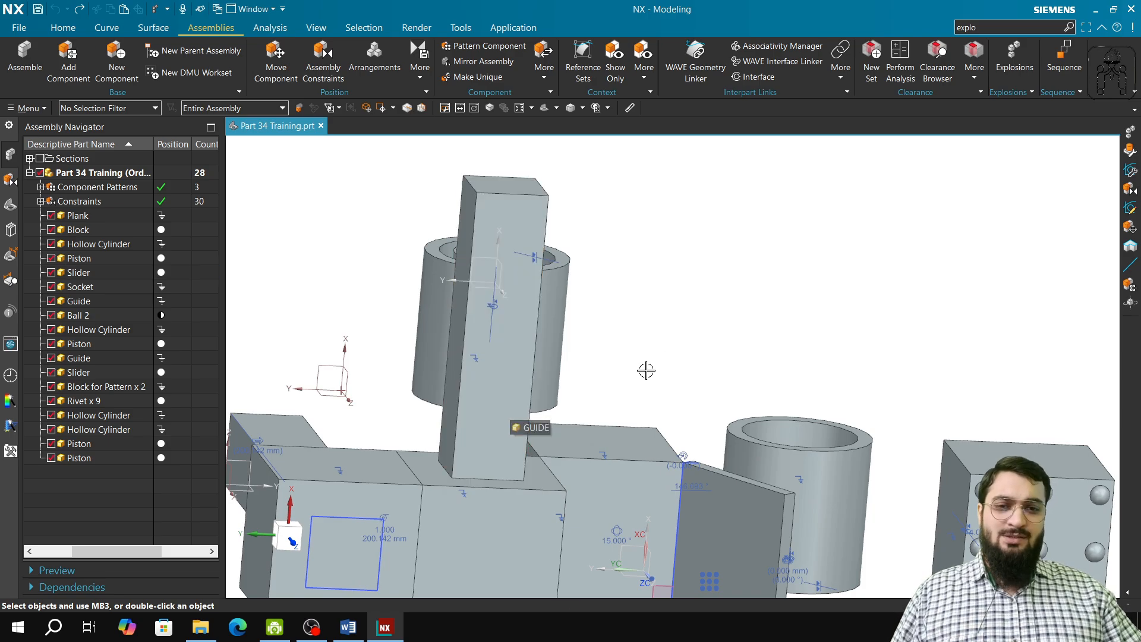
pyautogui.scroll(-2, 664, 357)
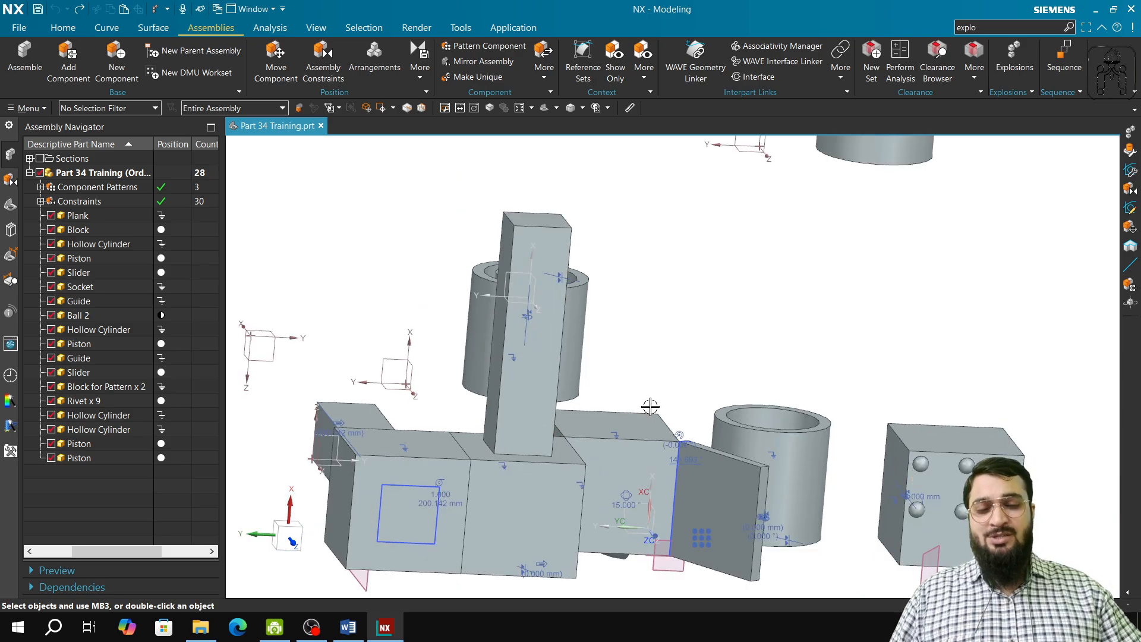
pyautogui.scroll(-2, 598, 457)
pyautogui.moveTo(574, 474); pyautogui.dragTo(547, 536, button='middle')
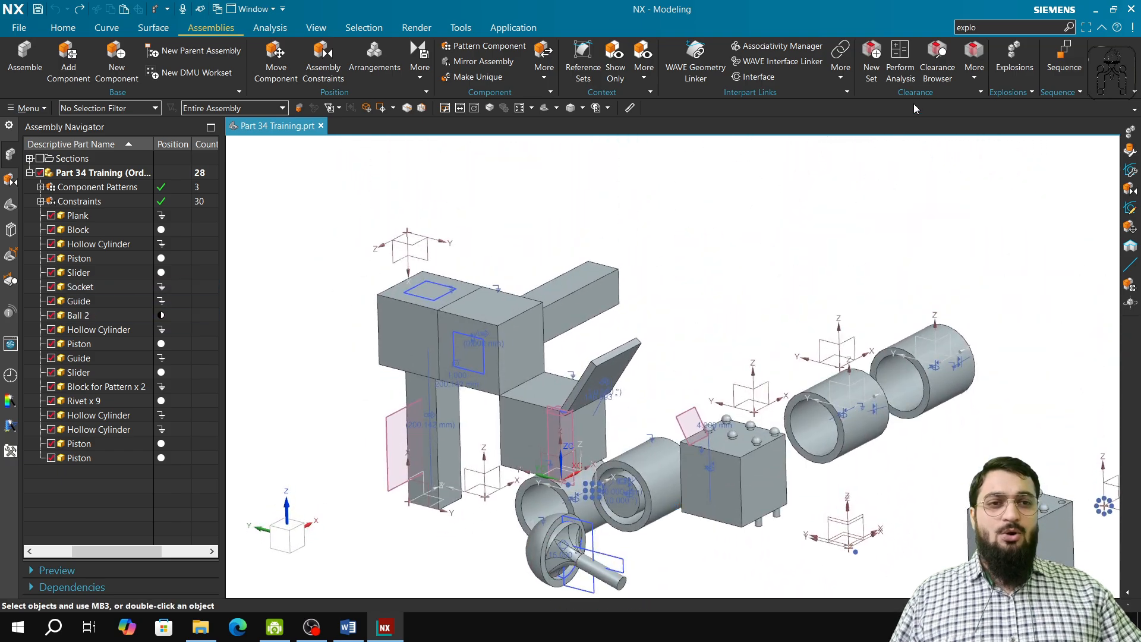
# Step: Open the Explosions command, start a new explosion, and auto-explode the selected guide component
pyautogui.click(987, 28)
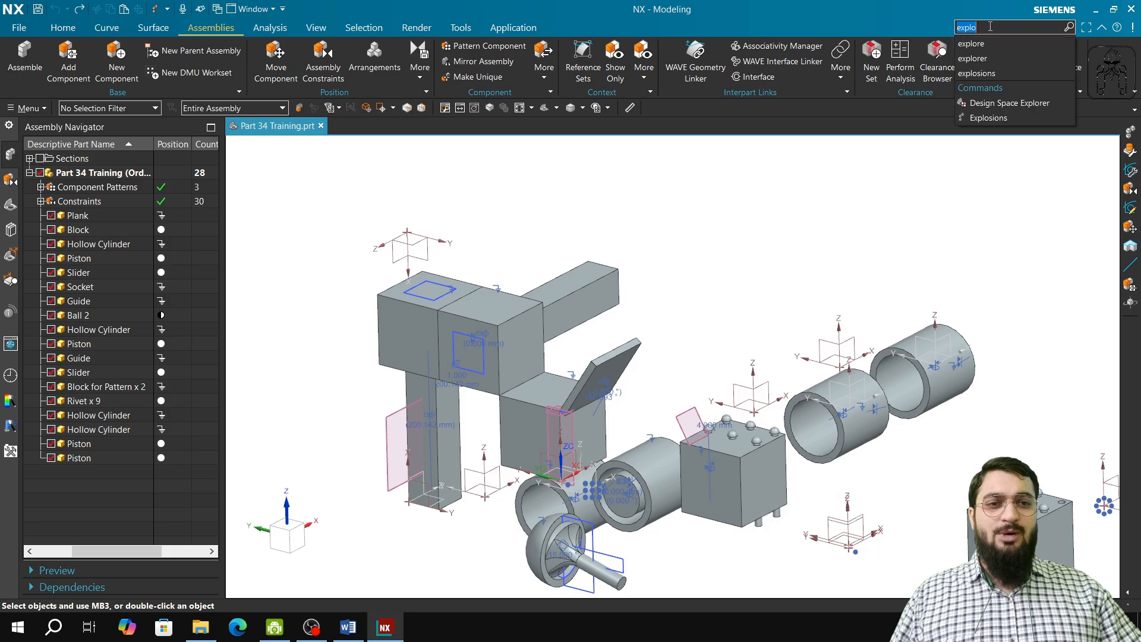
pyautogui.click(989, 119)
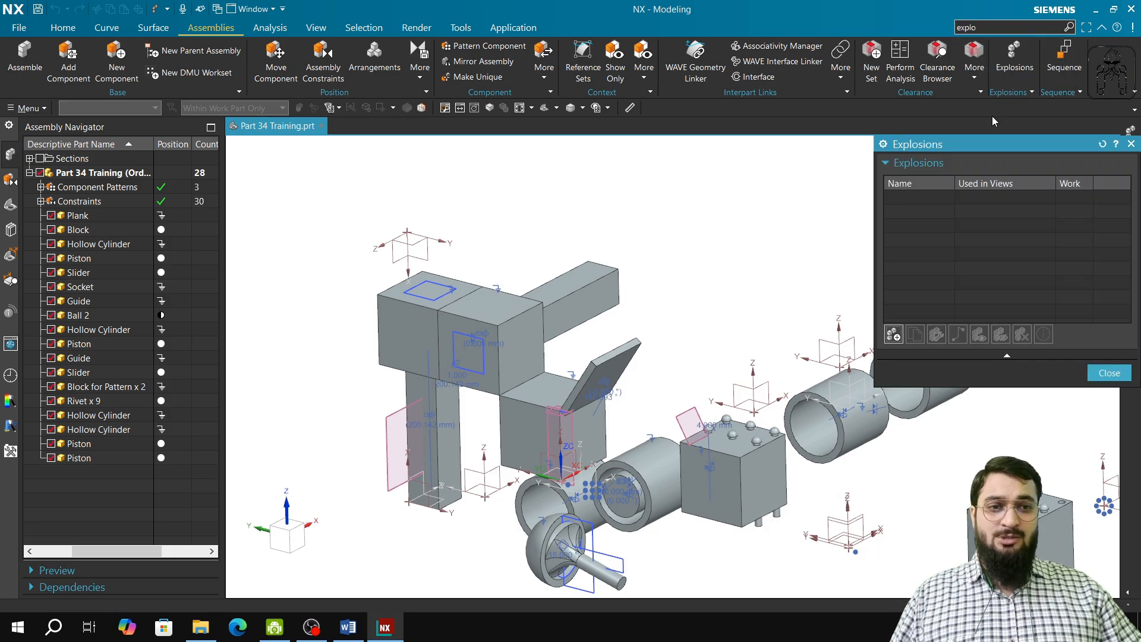
pyautogui.click(894, 332)
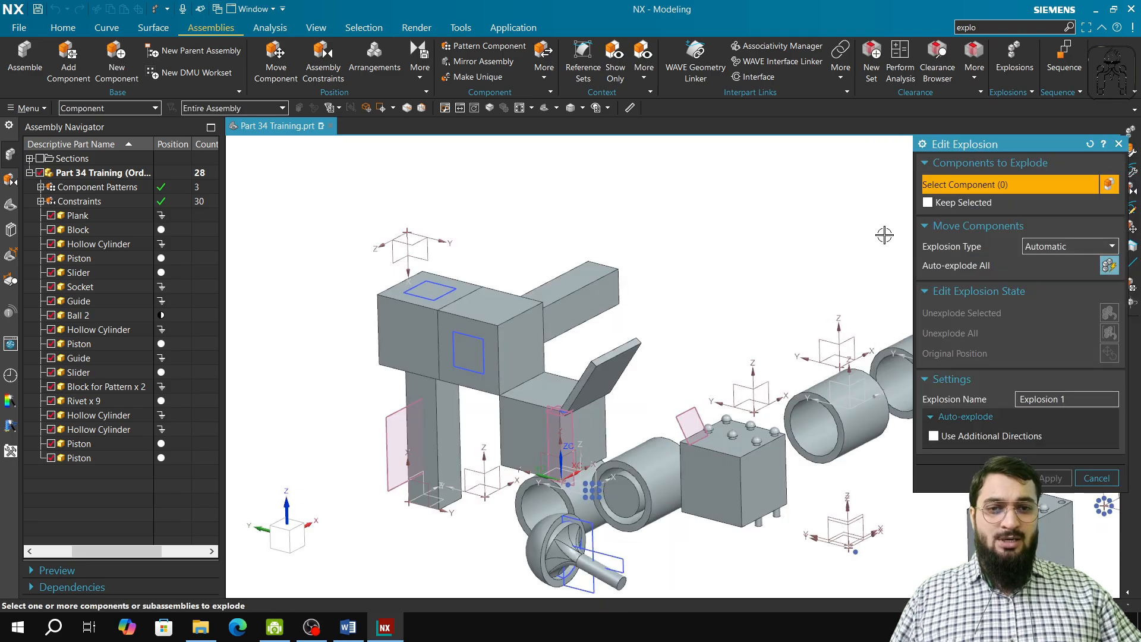
pyautogui.click(592, 292)
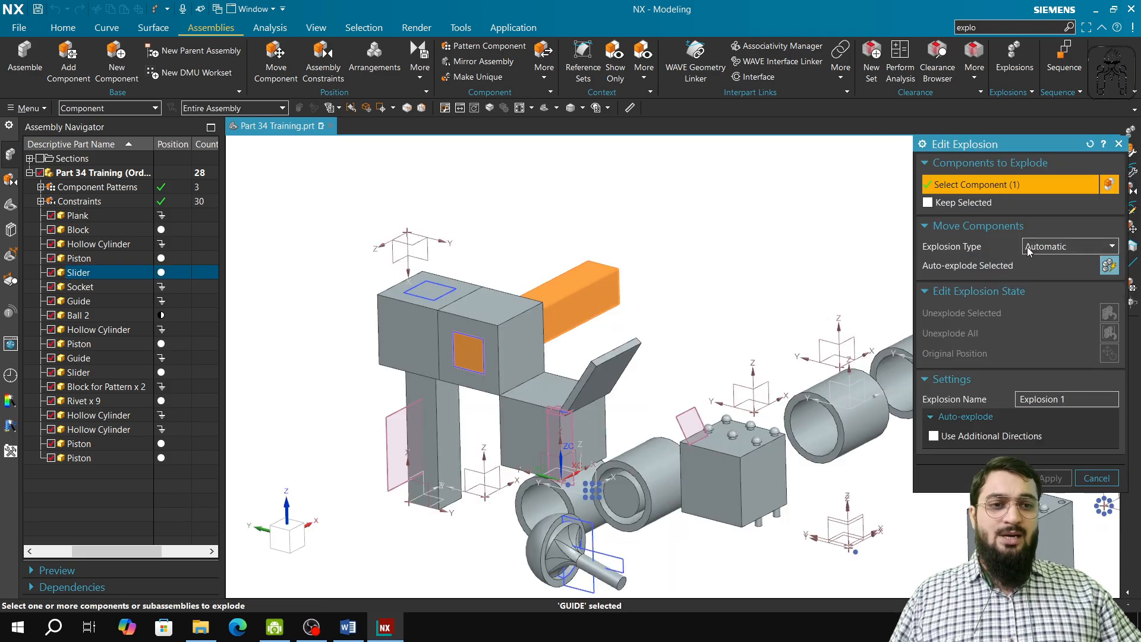
pyautogui.click(1094, 396)
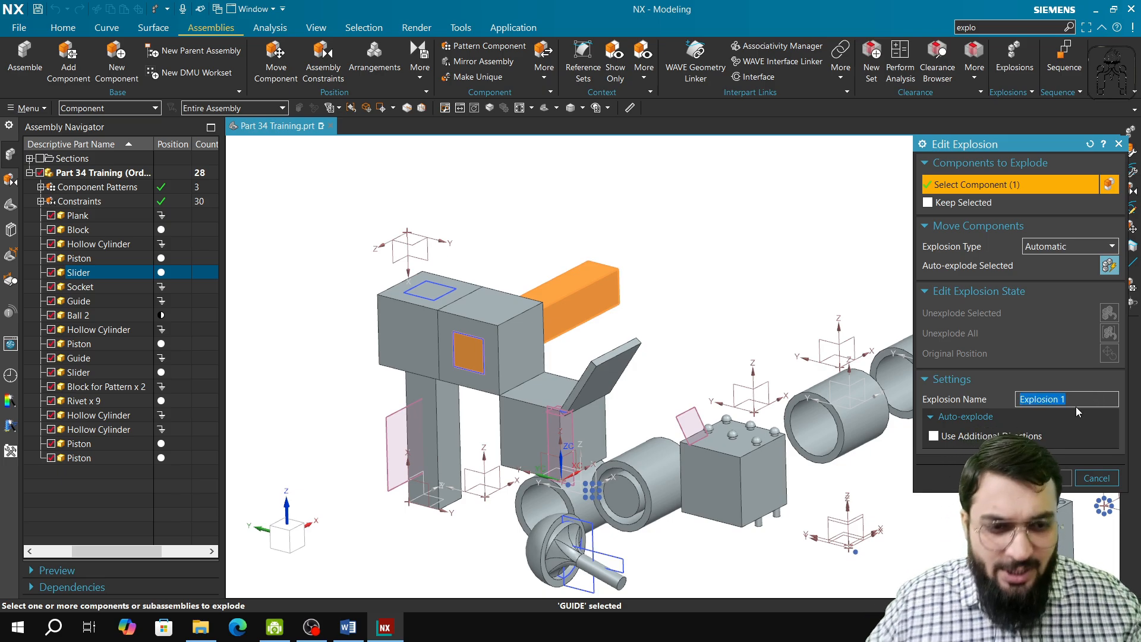
pyautogui.click(1107, 269)
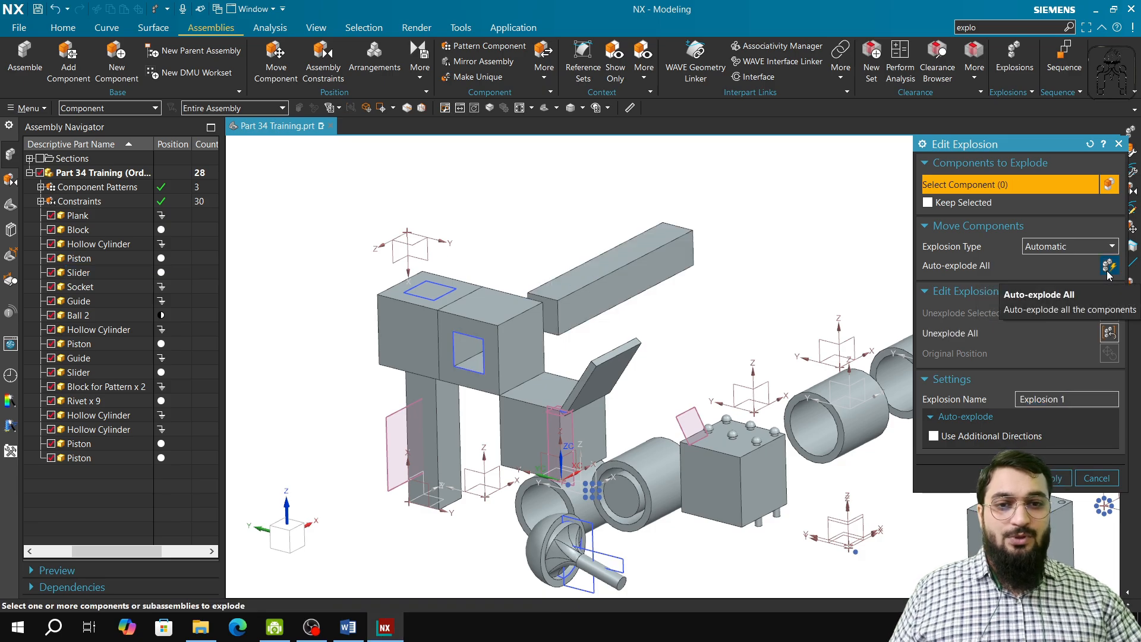
# Step: Unexplode all components, auto-explode the whole assembly, then reset the dialog and discard these unapplied changes
pyautogui.moveTo(582, 366); pyautogui.dragTo(525, 324, button='middle')
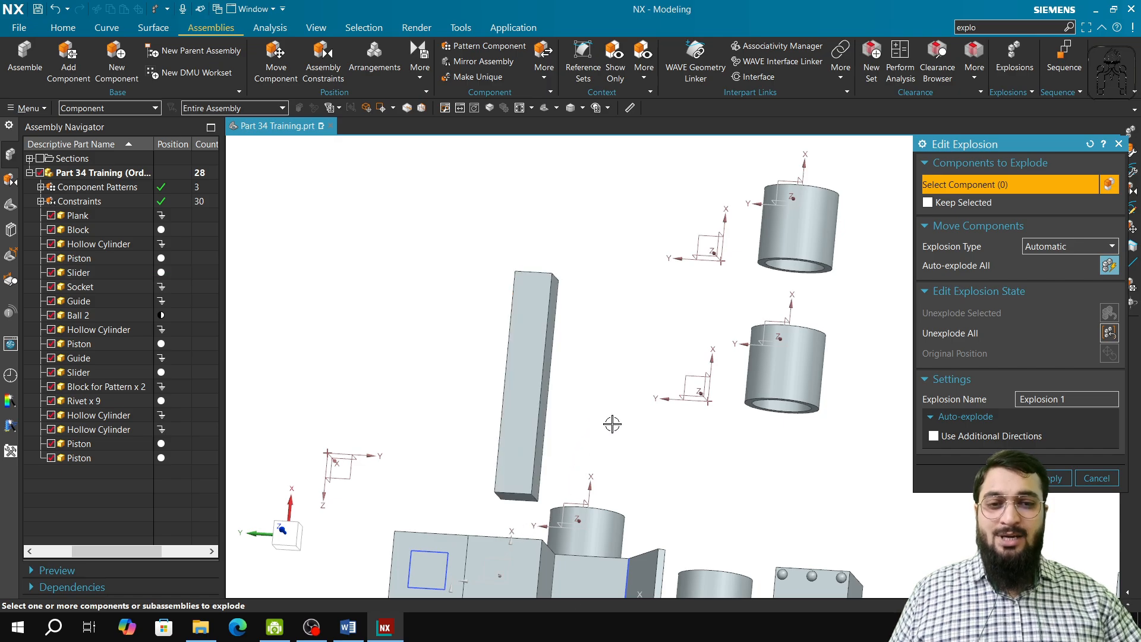
pyautogui.keyDown('shift'); pyautogui.moveTo(615, 425); pyautogui.dragTo(607, 257, button='middle'); pyautogui.keyUp('shift')
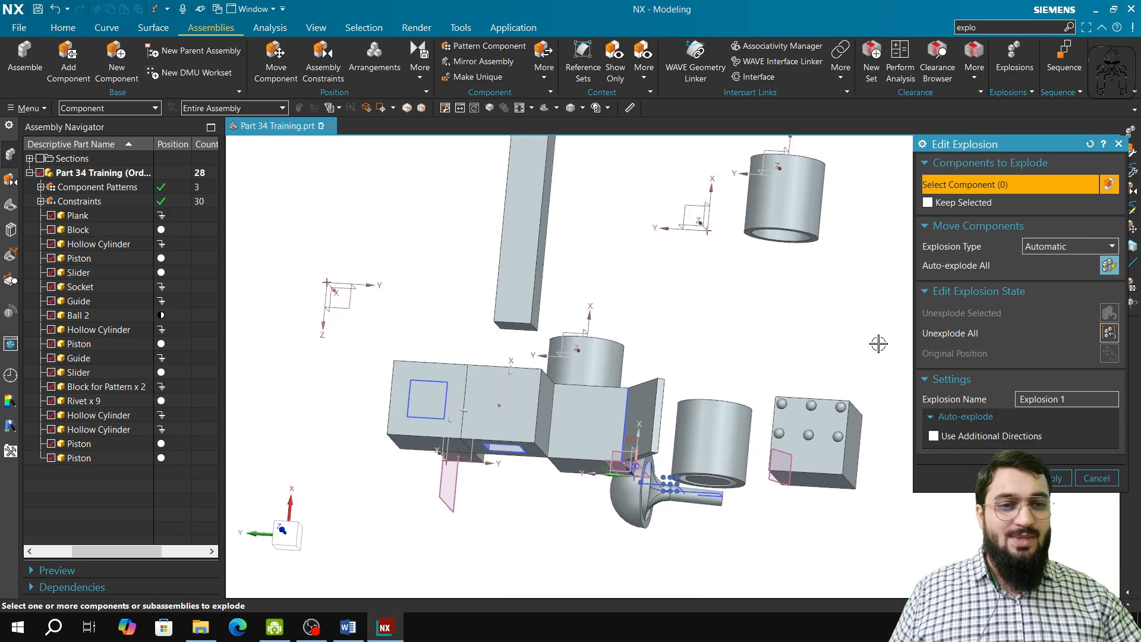
pyautogui.click(1104, 335)
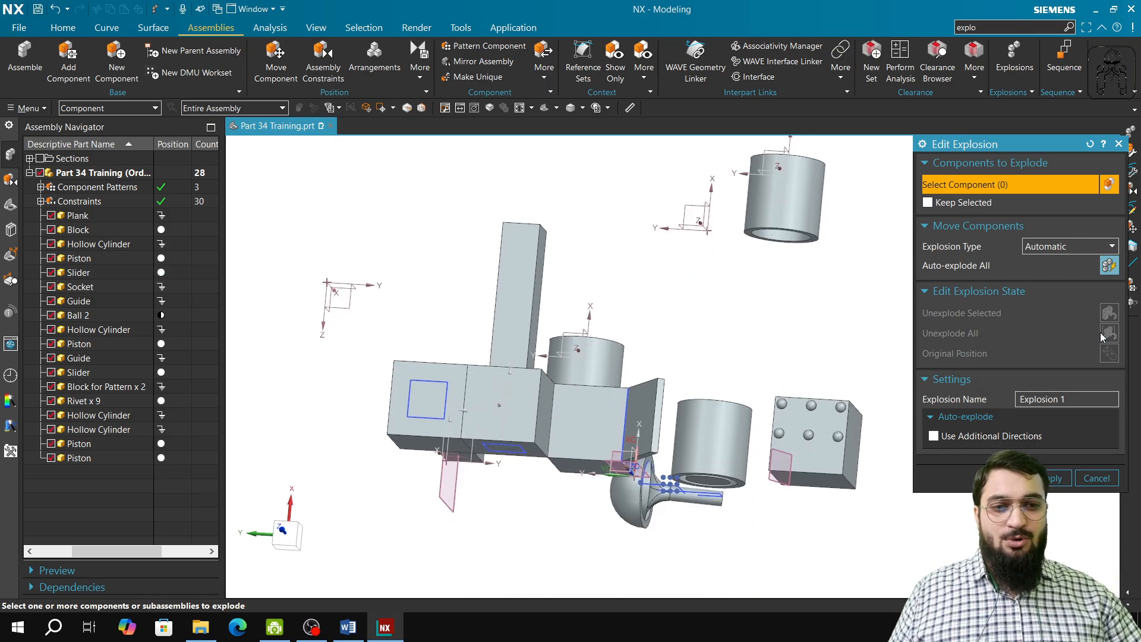
pyautogui.click(1108, 269)
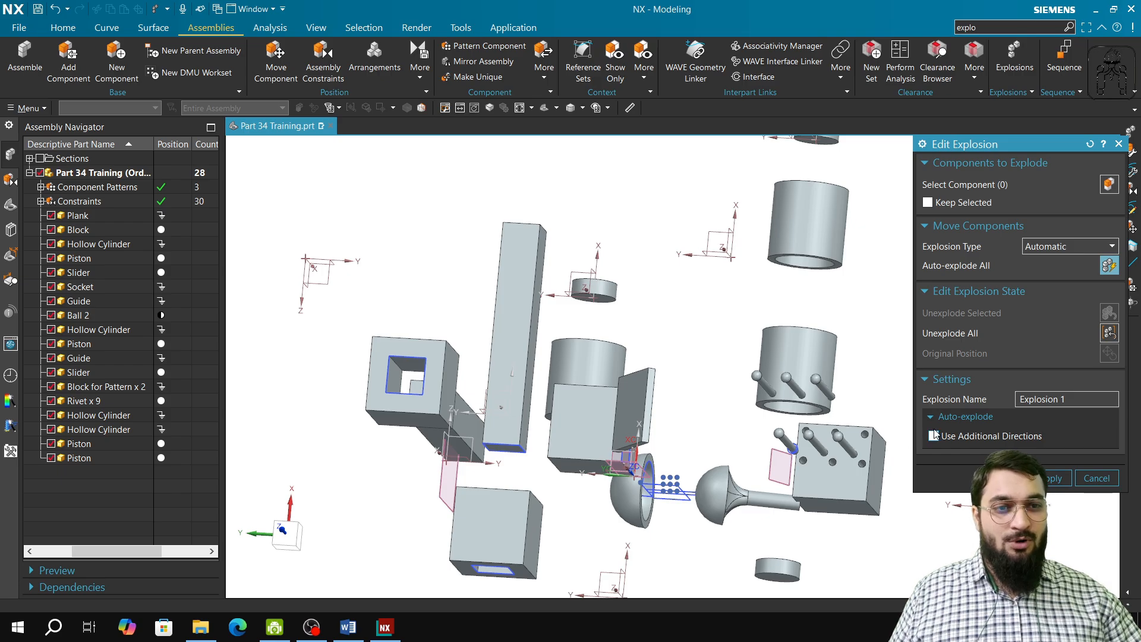
pyautogui.click(1091, 147)
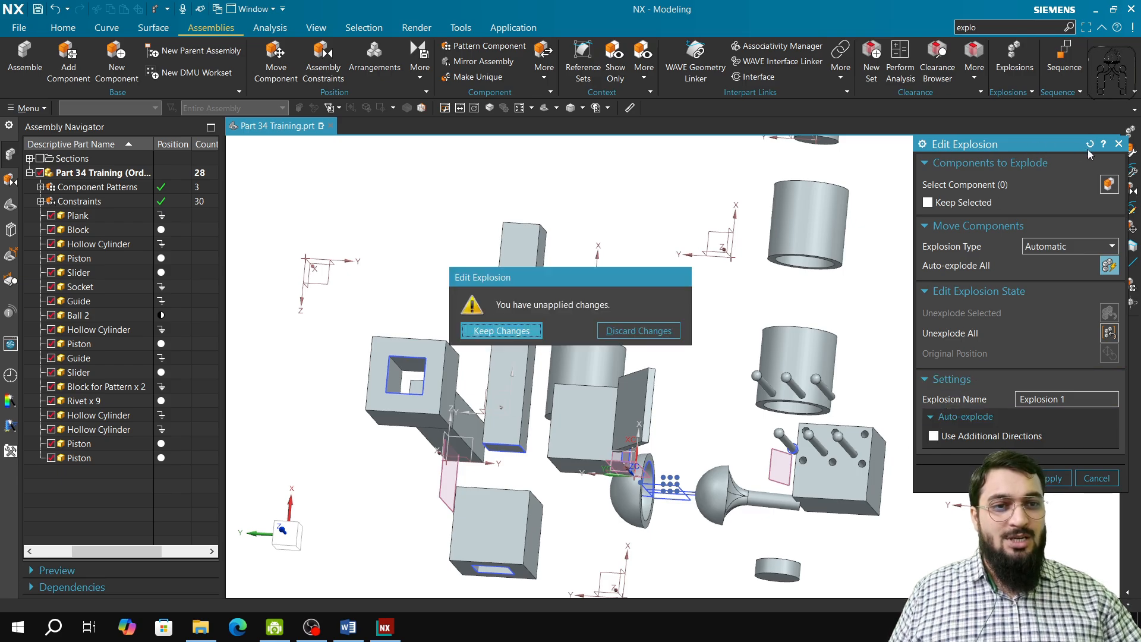
pyautogui.click(639, 331)
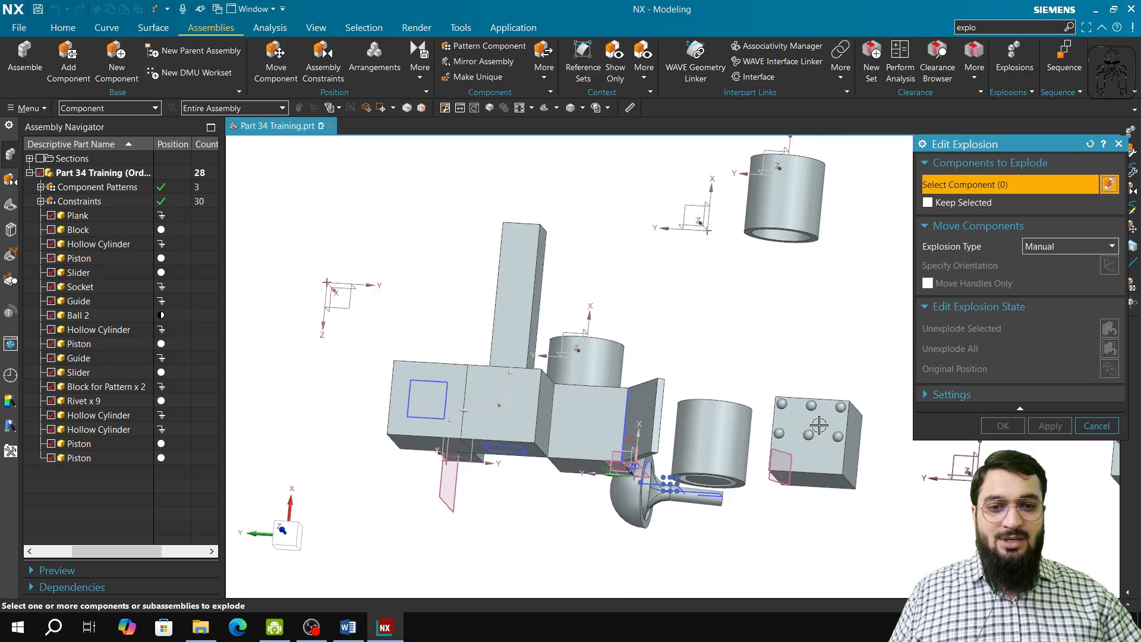
# Step: Select the guide, set the explosion type to Automatic, and auto-explode the selected component
pyautogui.click(536, 295)
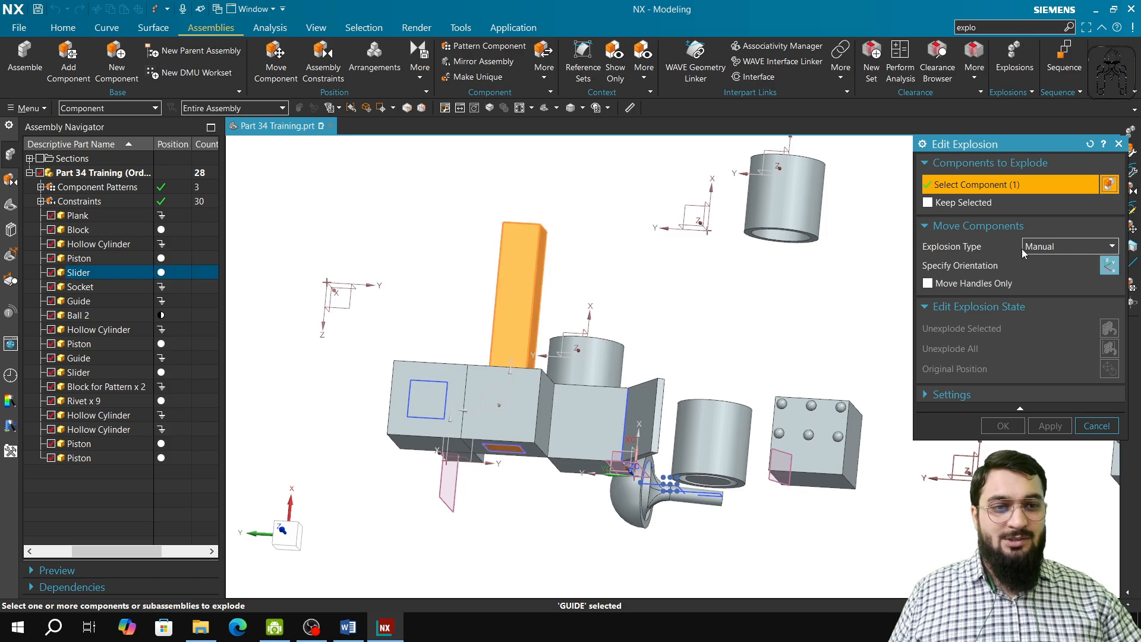
pyautogui.click(1055, 258)
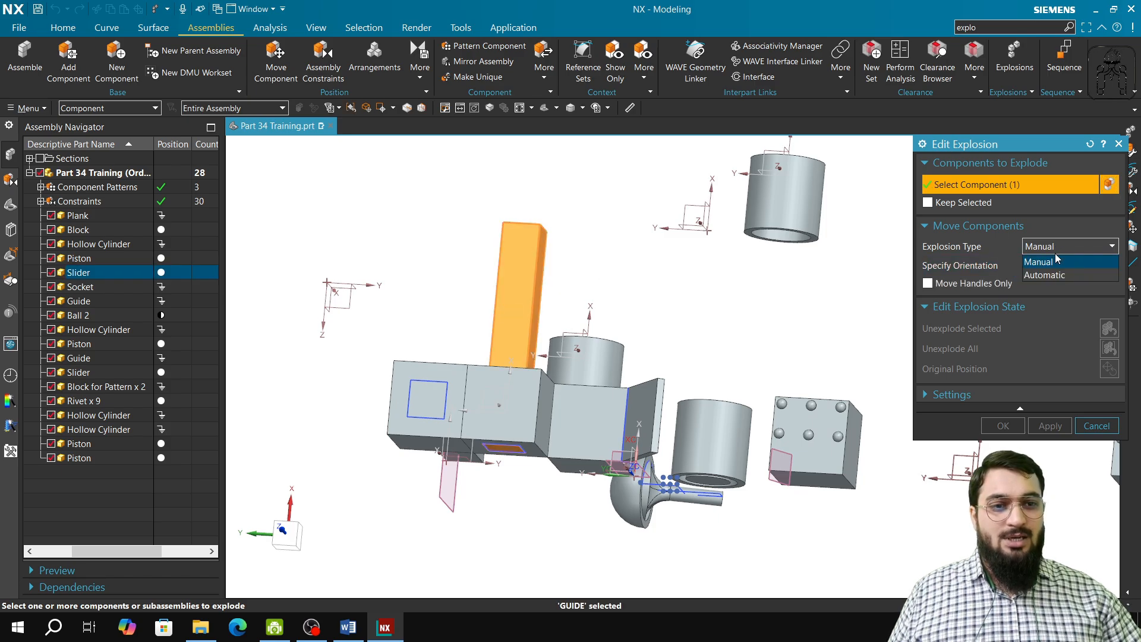
pyautogui.click(1061, 277)
pyautogui.click(1104, 267)
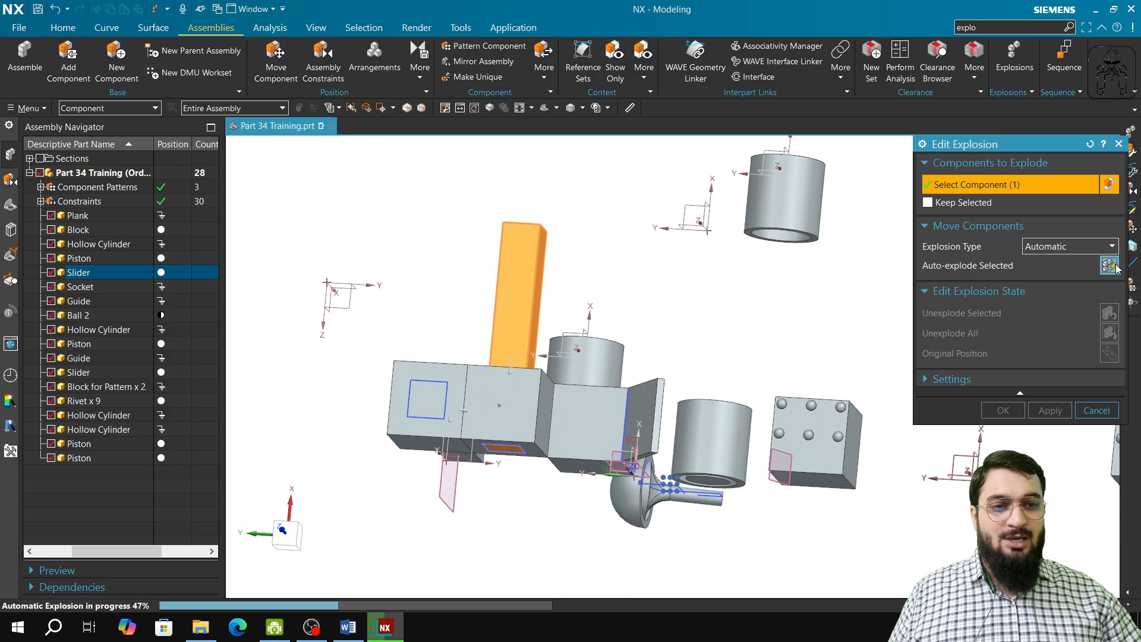
# Step: Expand the explosion settings and toggle Use Additional Directions on and off
pyautogui.click(944, 378)
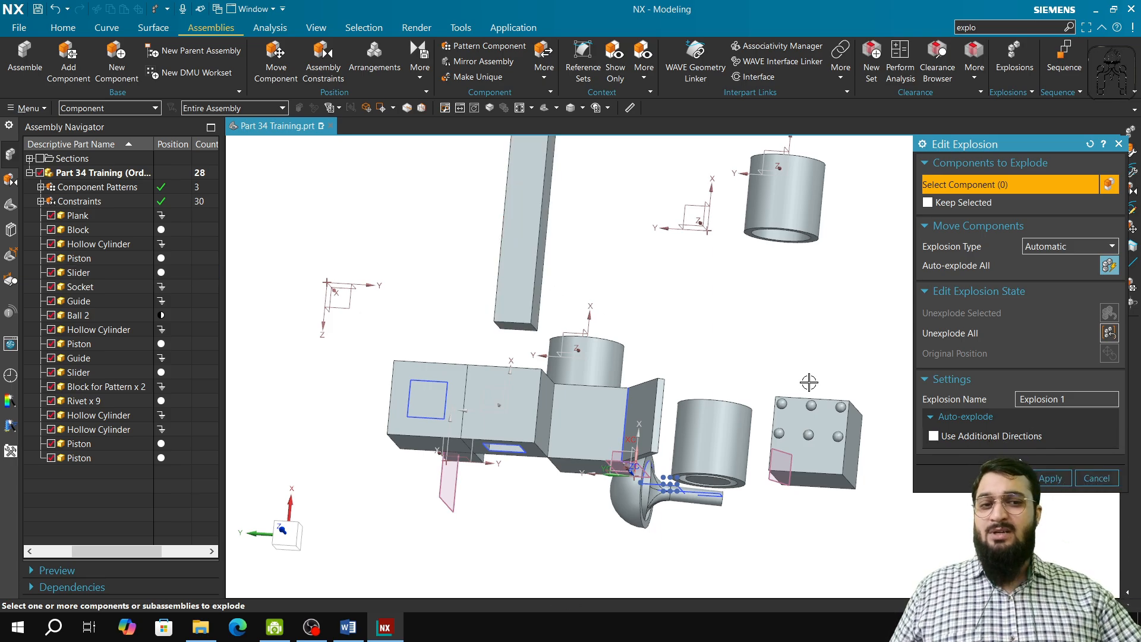
pyautogui.click(960, 439)
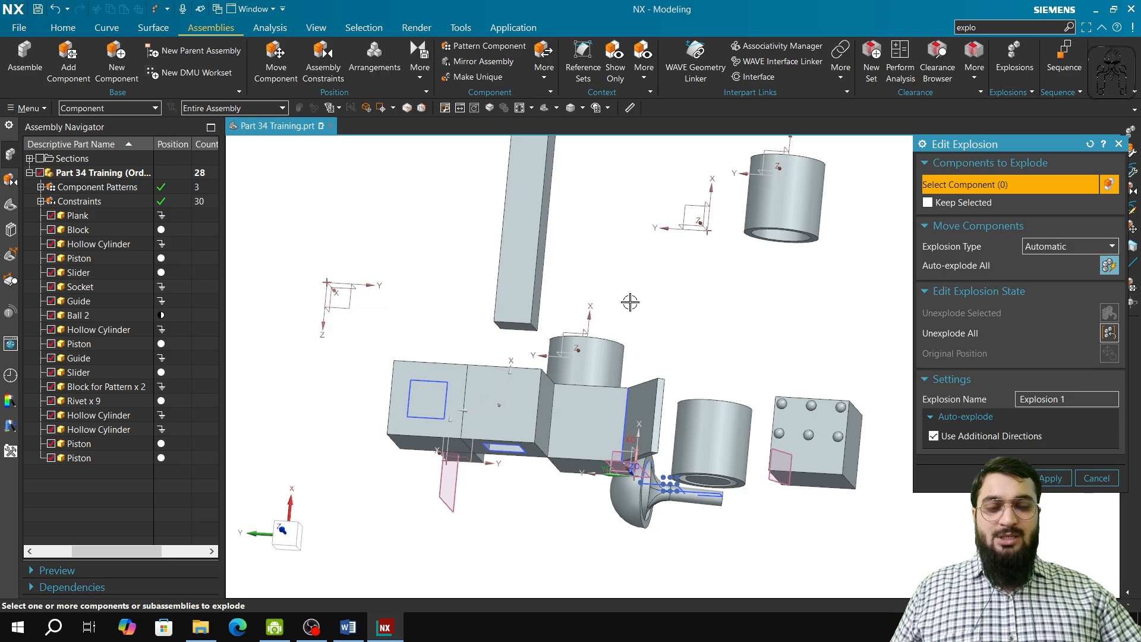
pyautogui.click(934, 437)
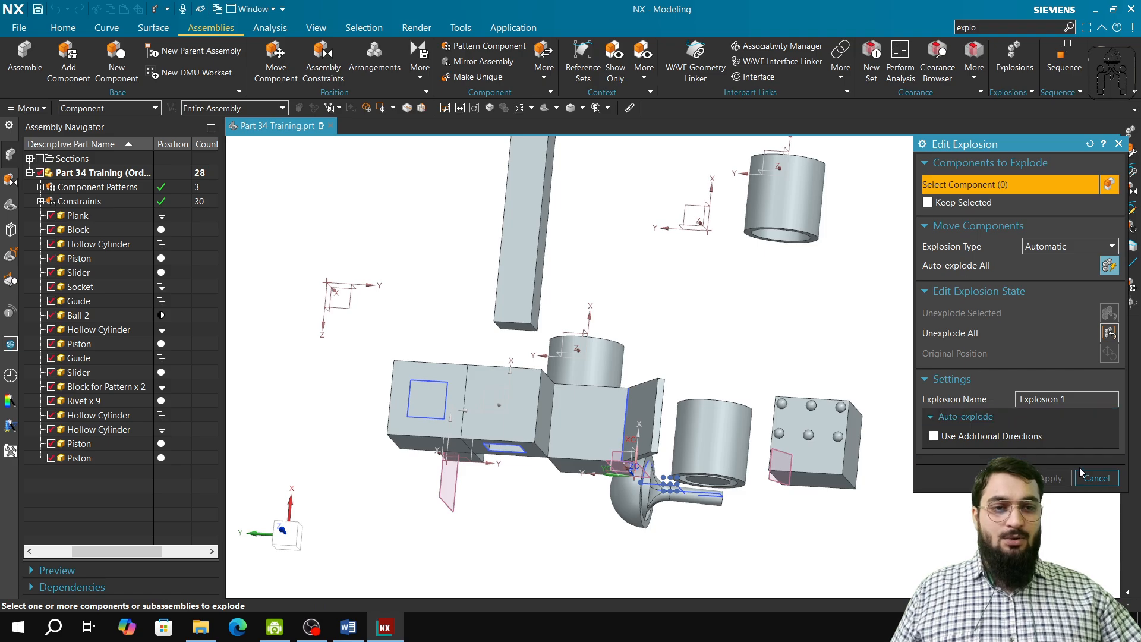
# Step: Select the slider, switch the explosion type to Manual, and move the slider upward with the manipulator handle
pyautogui.moveTo(452, 416); pyautogui.dragTo(451, 350, button='middle')
pyautogui.click(451, 349)
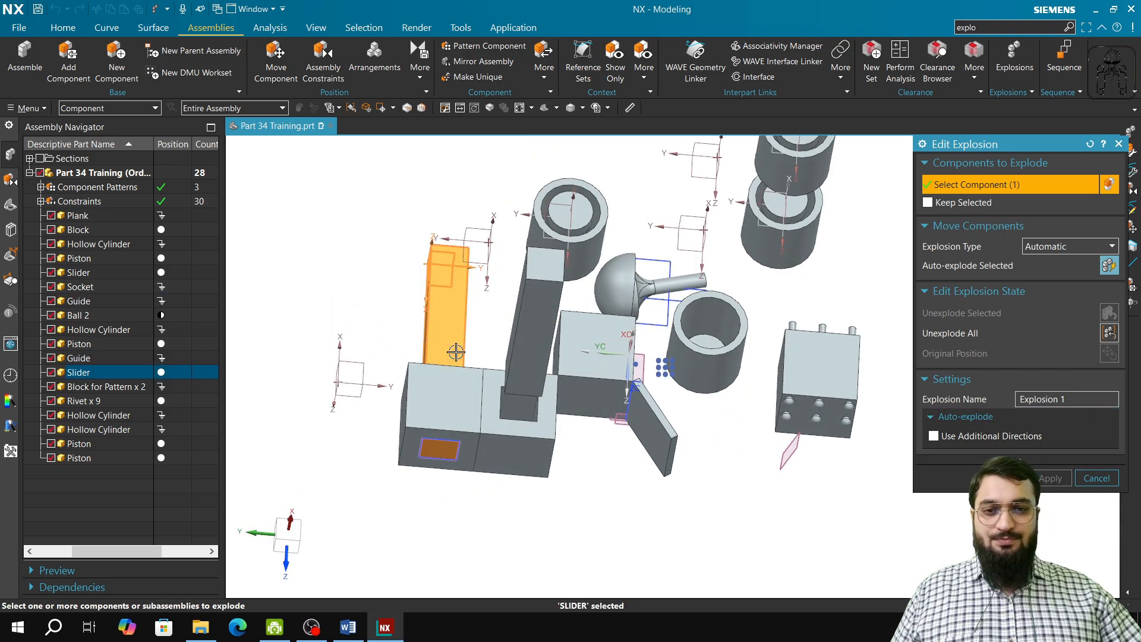
pyautogui.click(1046, 247)
pyautogui.click(1056, 267)
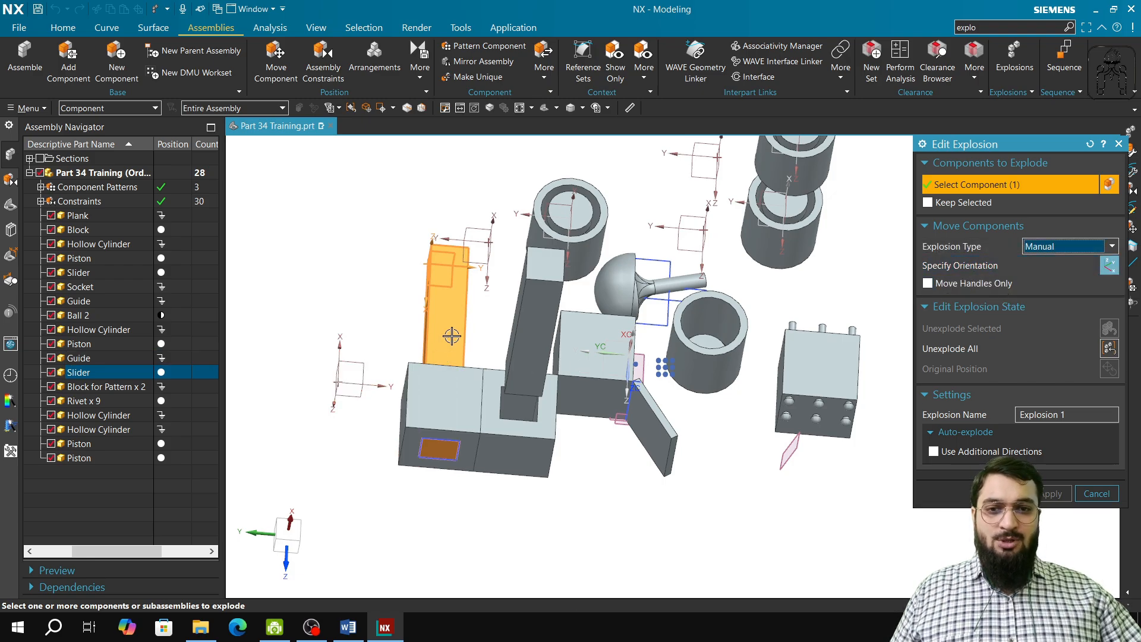
pyautogui.moveTo(454, 334)
pyautogui.mouseDown(button='middle')
pyautogui.moveTo(453, 362)
pyautogui.moveTo(452, 348)
pyautogui.mouseUp(button='middle')
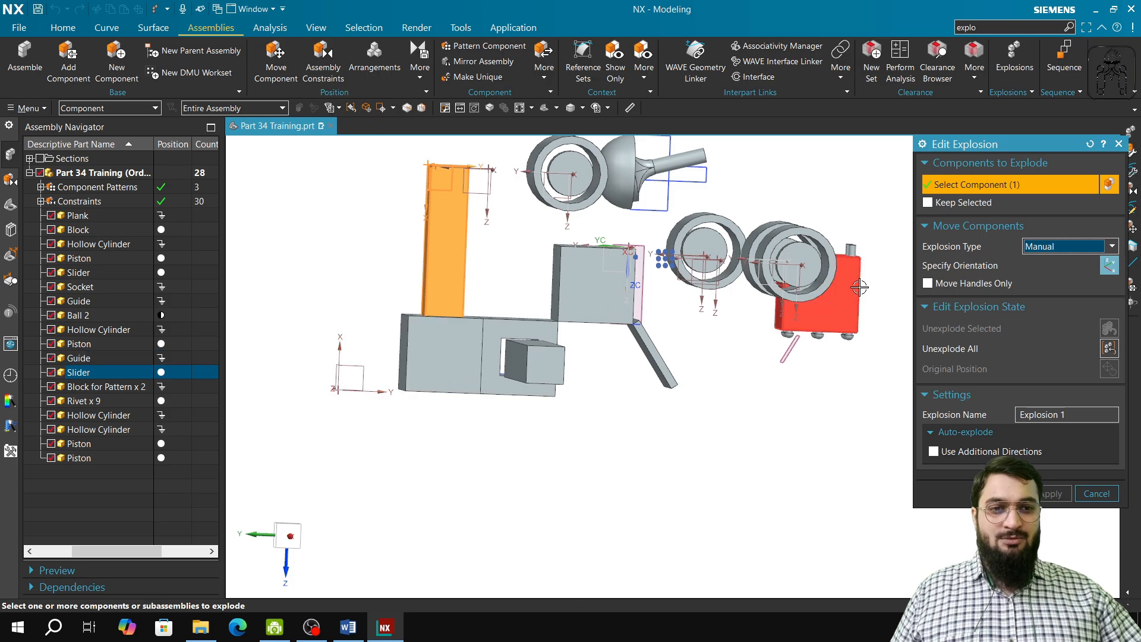
pyautogui.click(1110, 265)
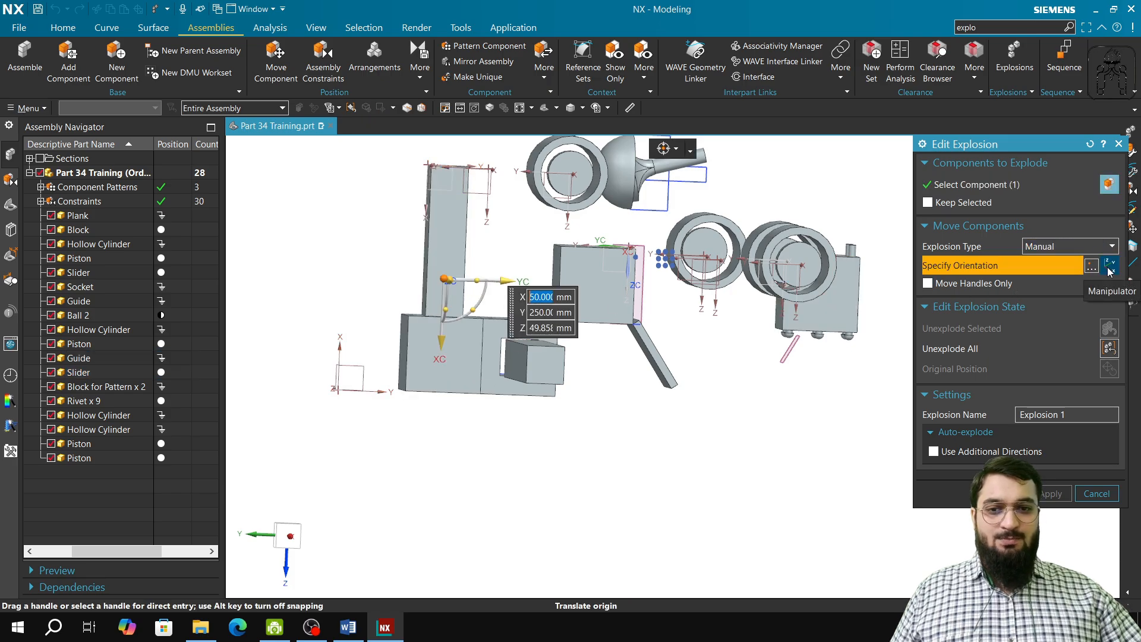
pyautogui.moveTo(447, 351); pyautogui.dragTo(474, 237)
pyautogui.middleClick(465, 287)
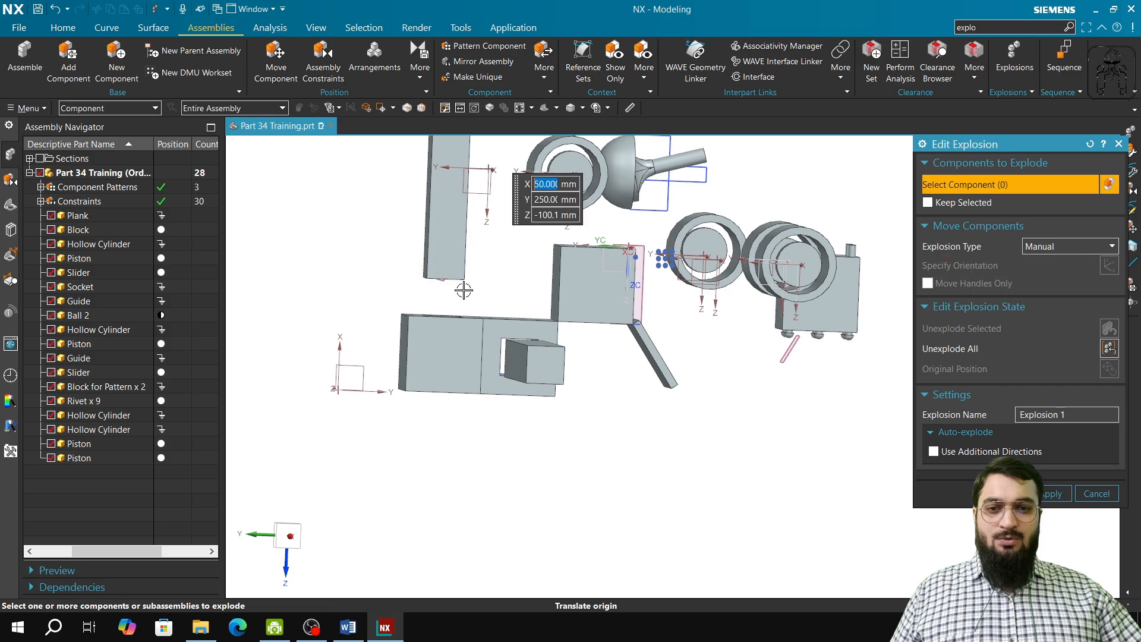
# Step: Rename the explosion to Explosion 2 and apply it
pyautogui.moveTo(559, 430); pyautogui.dragTo(603, 403, button='middle')
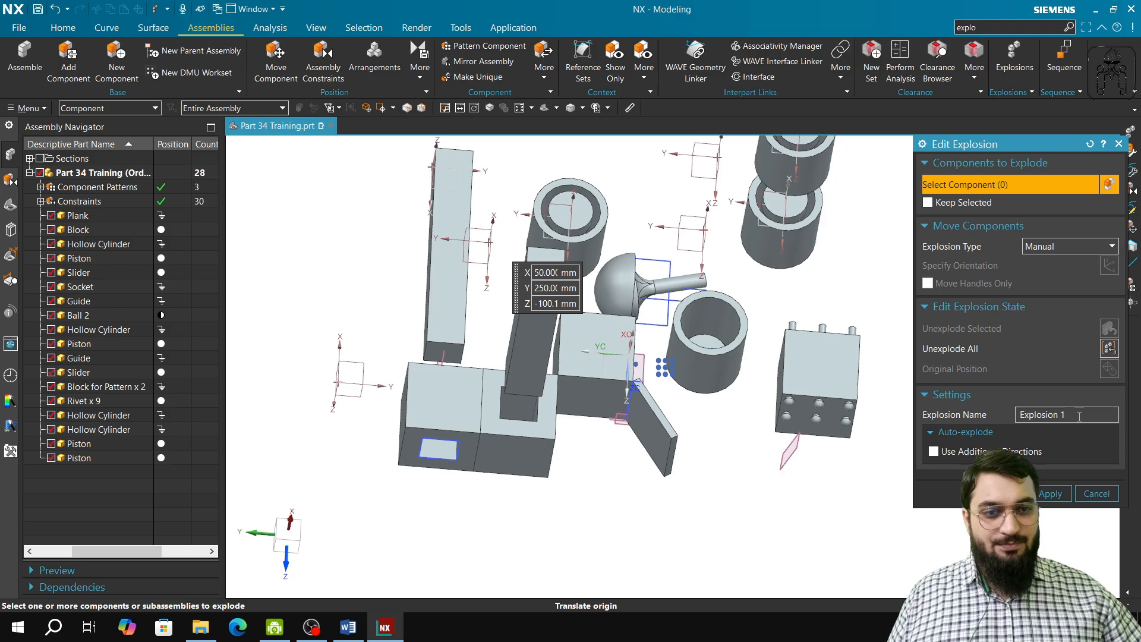
pyautogui.click(461, 296)
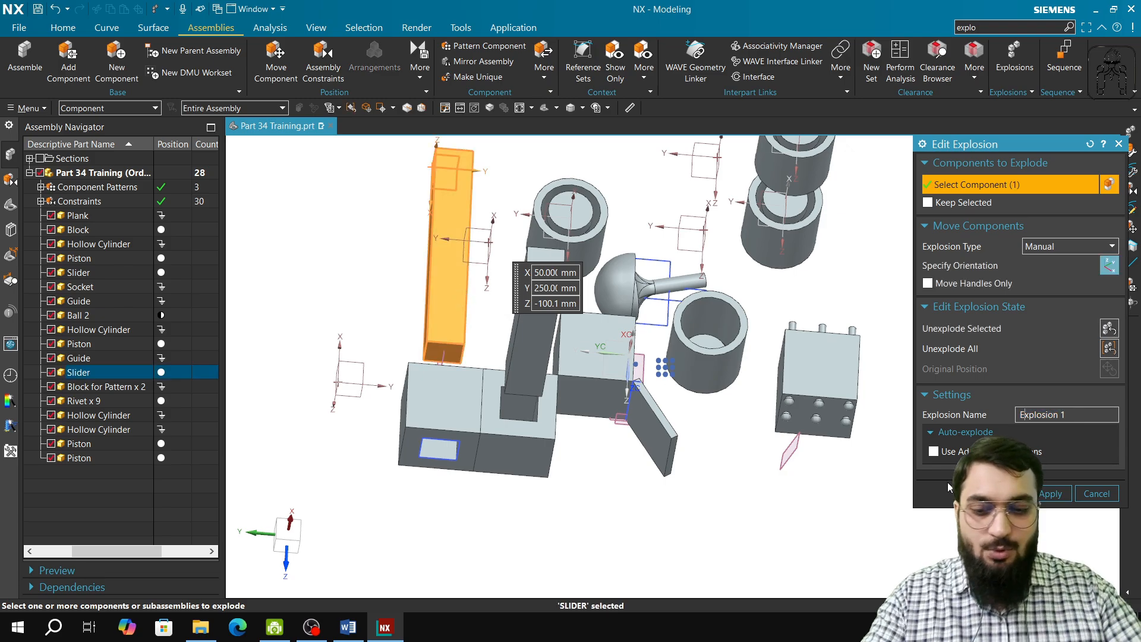
pyautogui.write('2')
pyautogui.press('BackSpace')
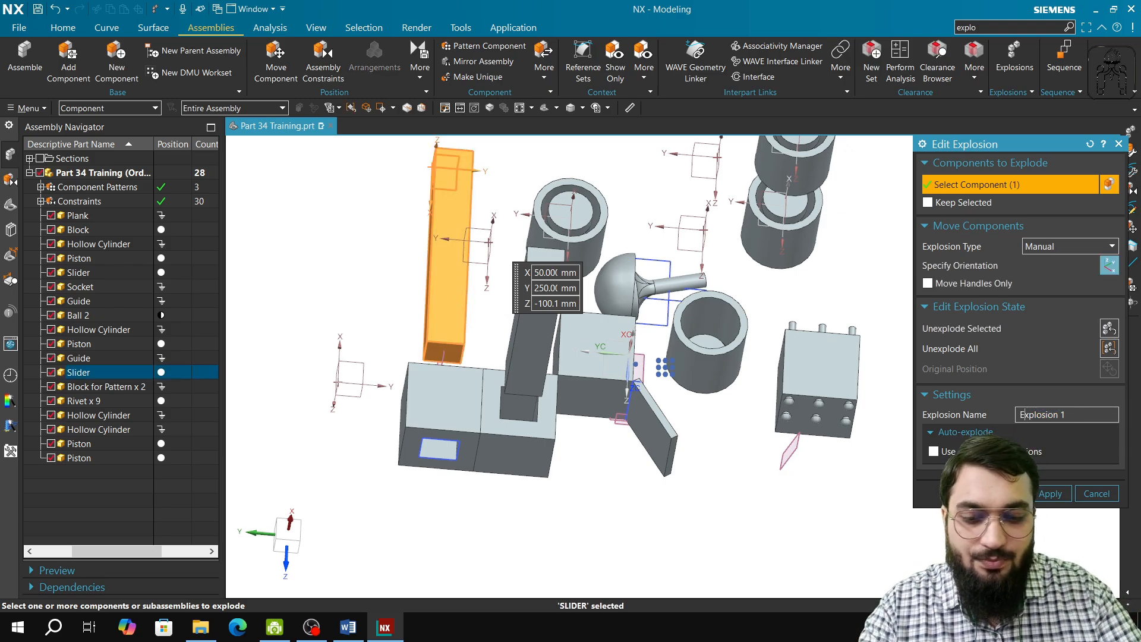
pyautogui.write('E')
pyautogui.click(1054, 415)
pyautogui.press('Right')
pyautogui.press('Right')
pyautogui.press('Right')
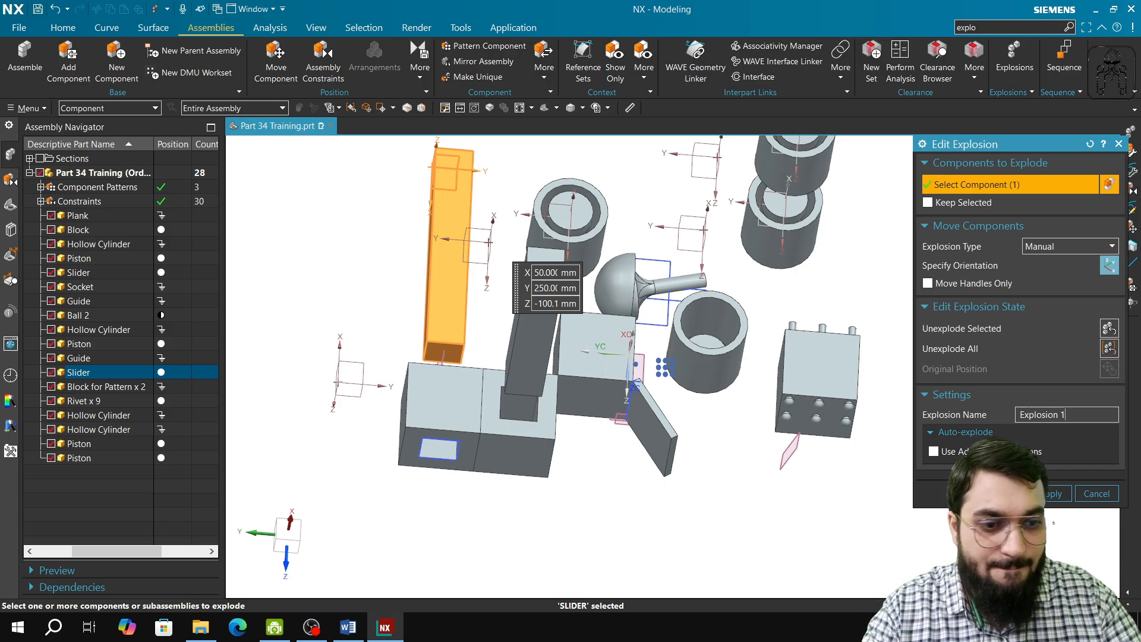
pyautogui.press('BackSpace')
pyautogui.write('2')
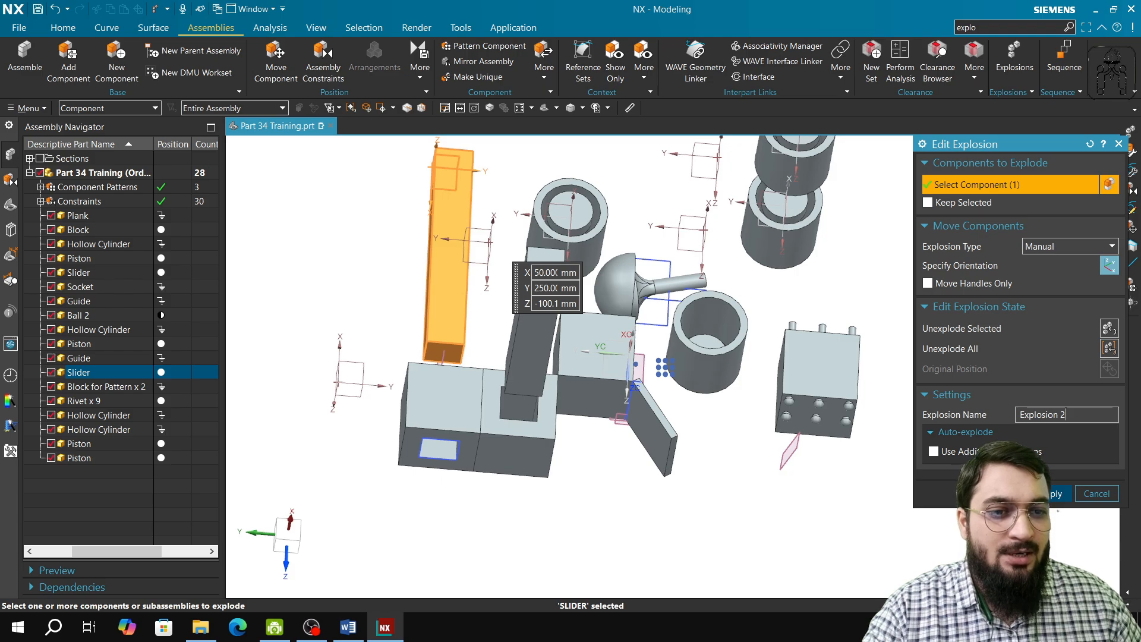
pyautogui.click(1048, 498)
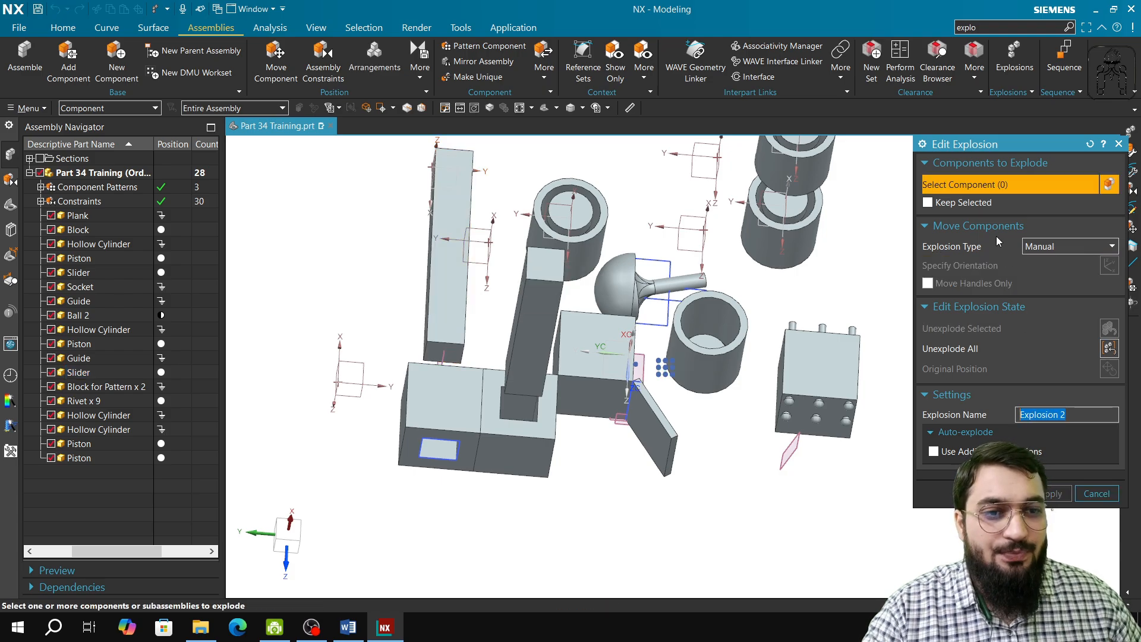
# Step: Select the ball handle, set the explosion type to Automatic, and auto-explode the selected component
pyautogui.scroll(-2, 750, 426)
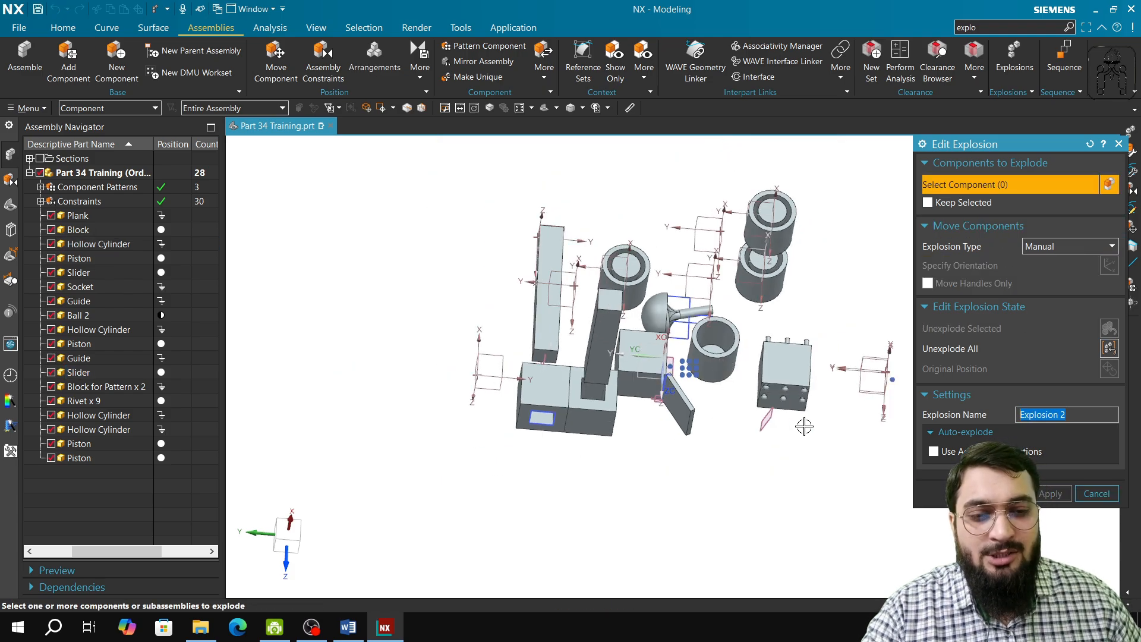
pyautogui.moveTo(810, 425); pyautogui.dragTo(833, 369, button='middle')
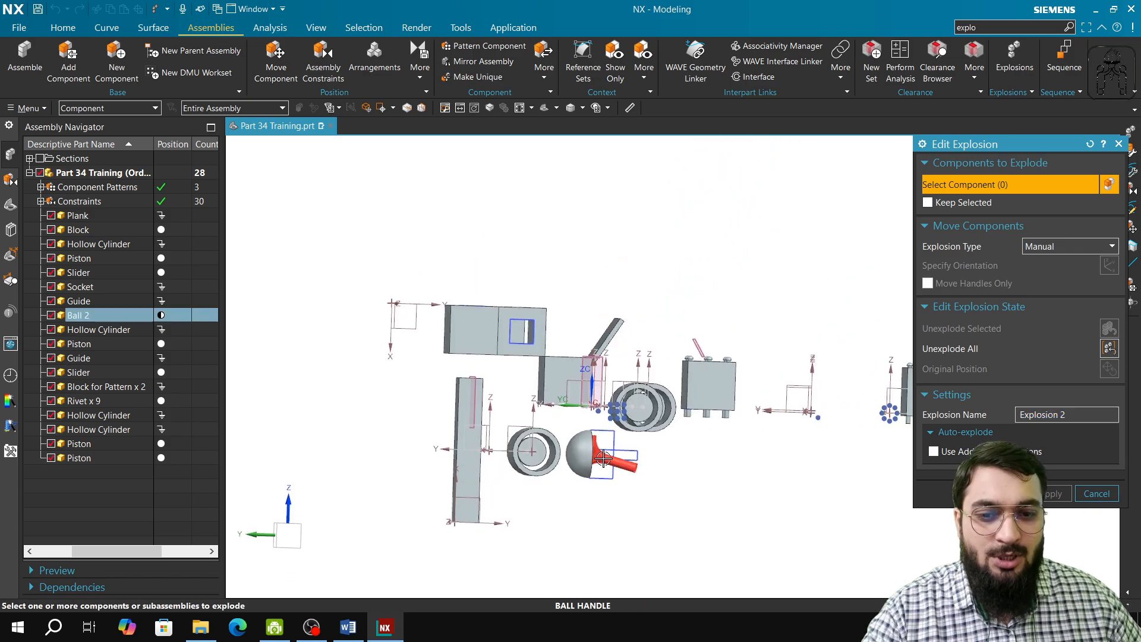
pyautogui.click(603, 457)
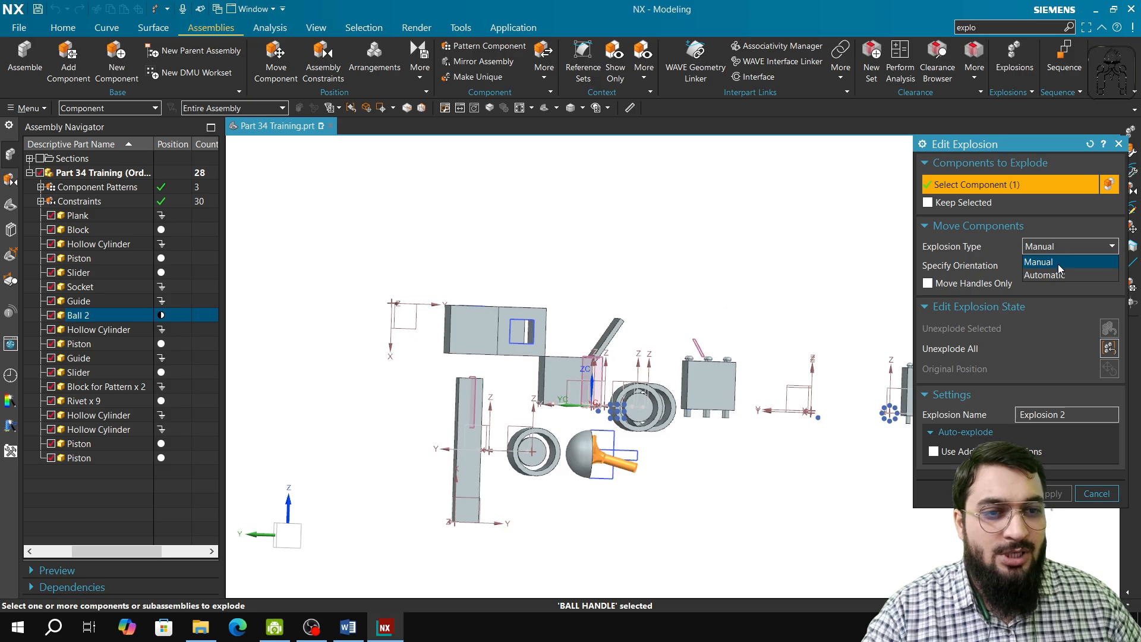
pyautogui.click(1058, 275)
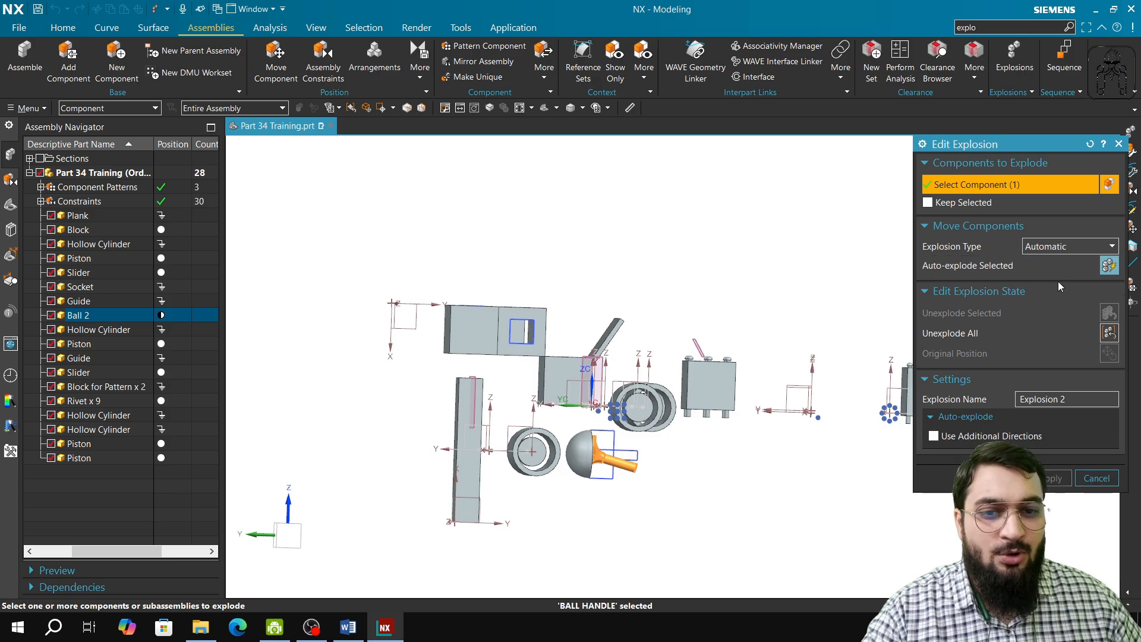
pyautogui.click(1110, 267)
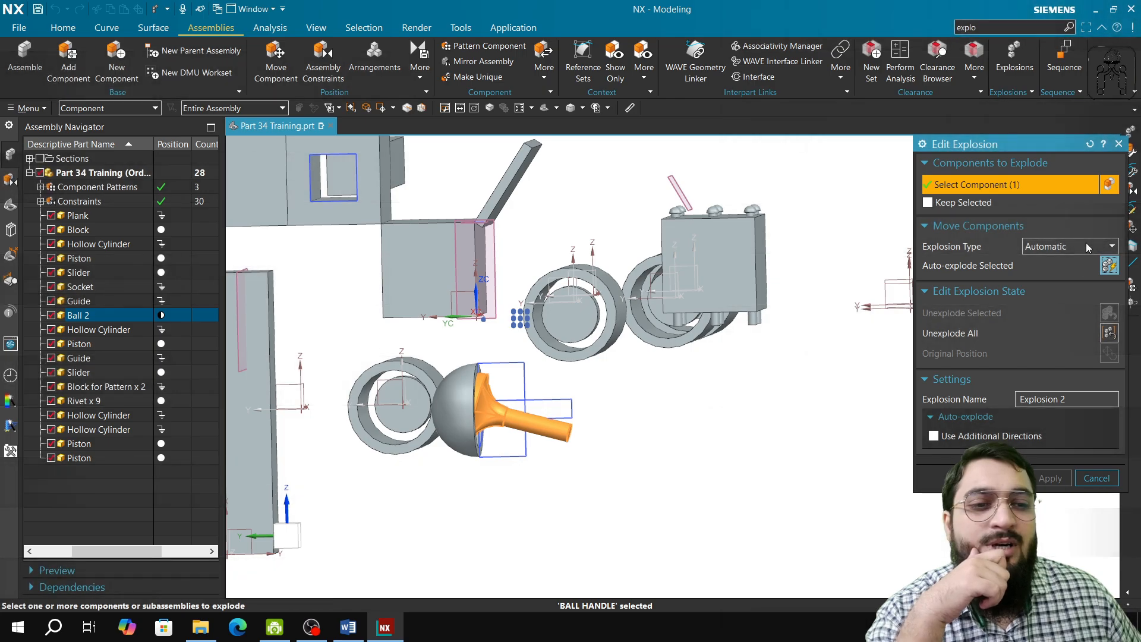
# Step: Switch back to Manual, drag the ball handle outward along its axis with the manipulator, and apply
pyautogui.click(1087, 246)
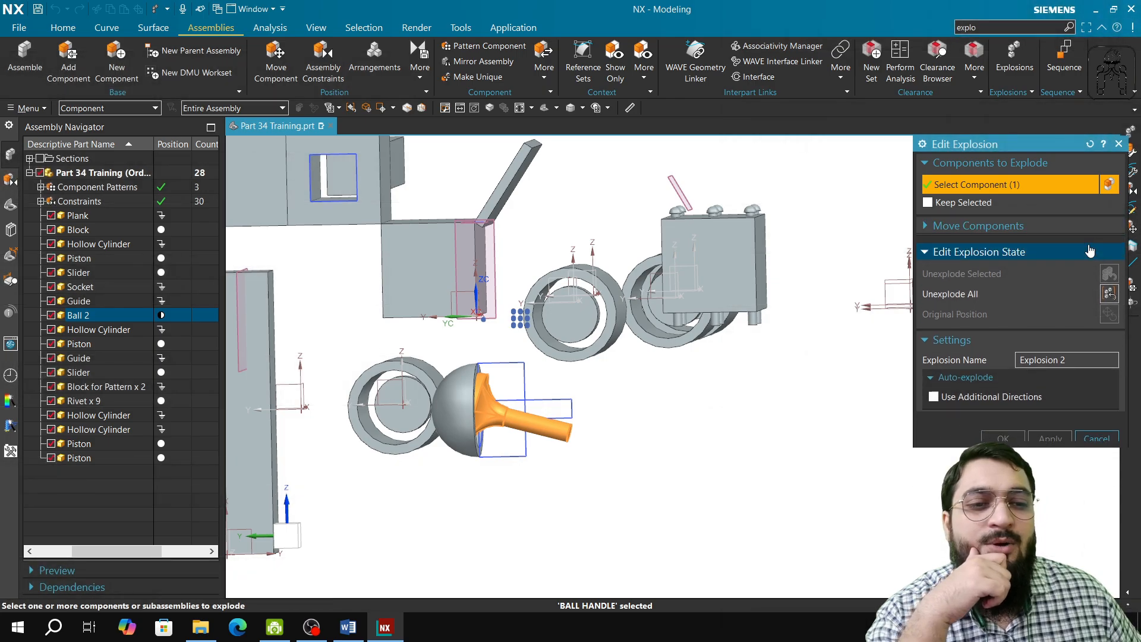
pyautogui.click(1086, 234)
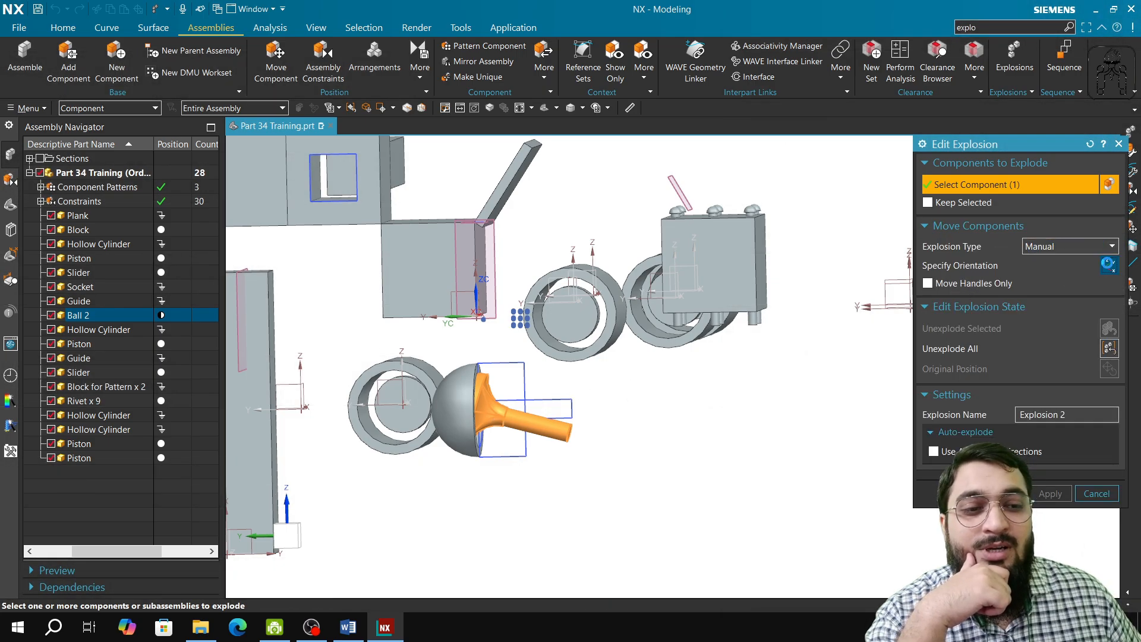
pyautogui.click(1110, 265)
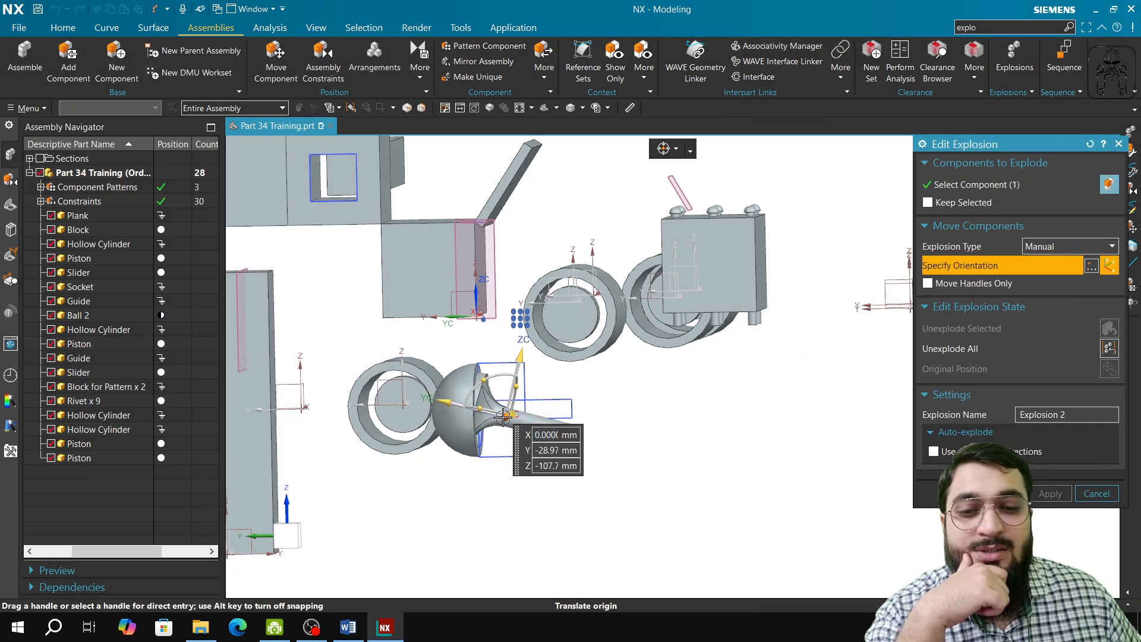
pyautogui.moveTo(503, 418); pyautogui.dragTo(568, 418)
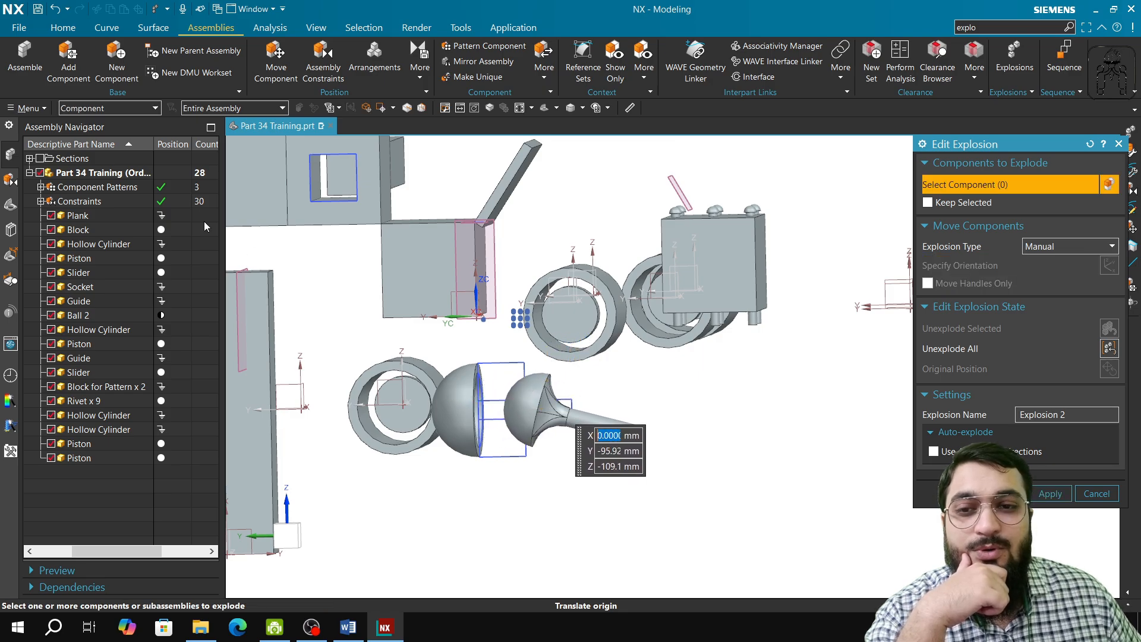
pyautogui.click(1047, 494)
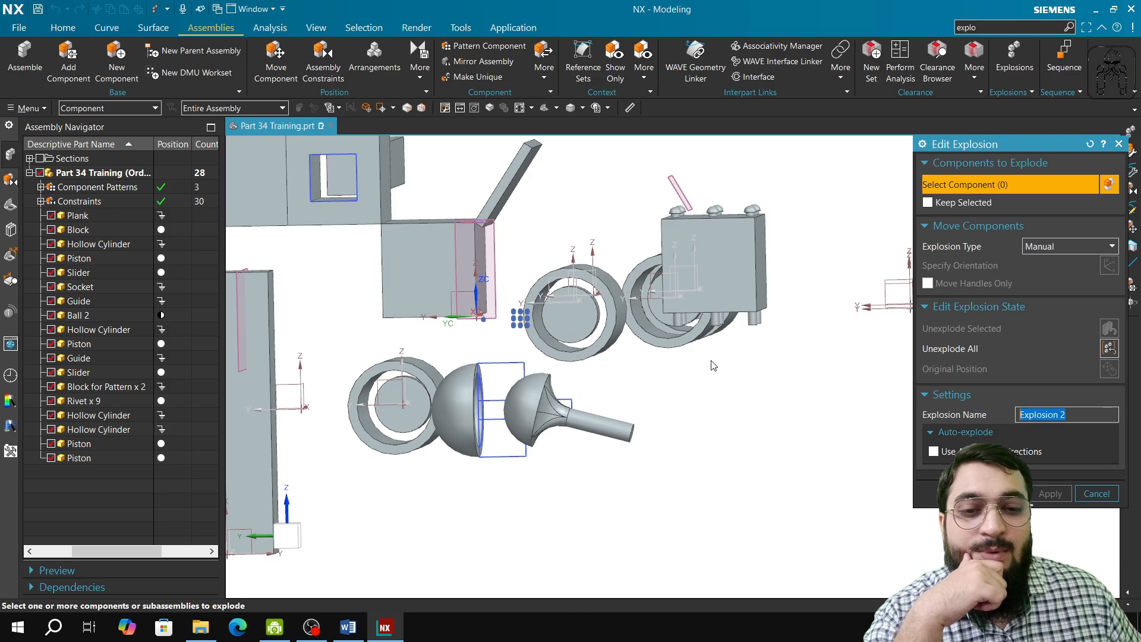
# Step: Select the six rivets on the block and drag them upward with the manipulator
pyautogui.moveTo(751, 275); pyautogui.dragTo(713, 343, button='middle')
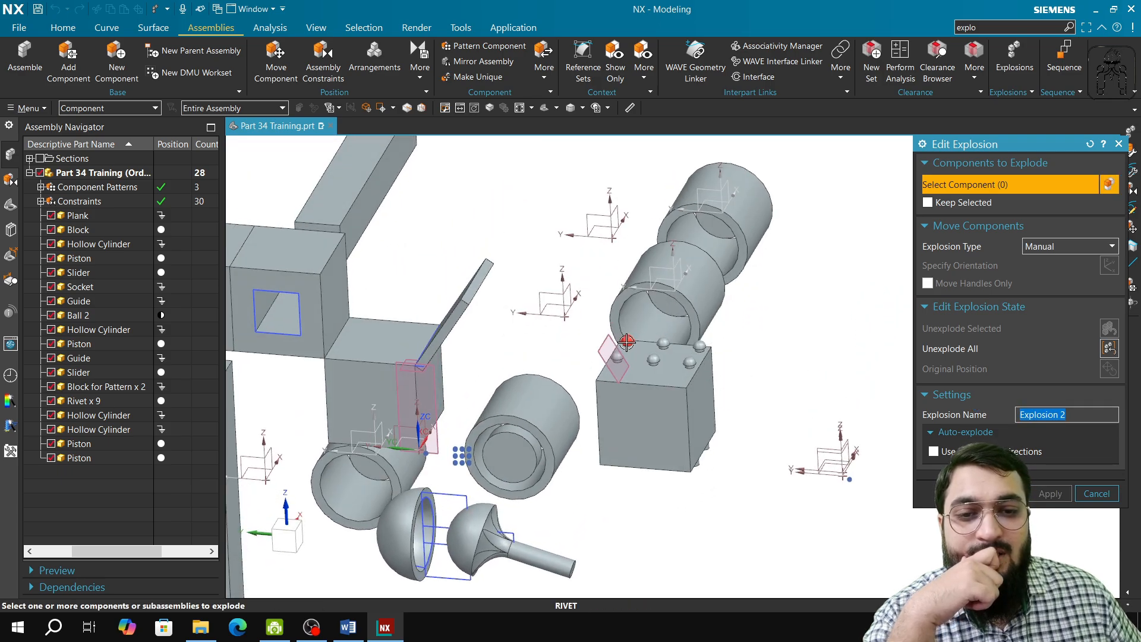
pyautogui.click(627, 341)
pyautogui.click(617, 357)
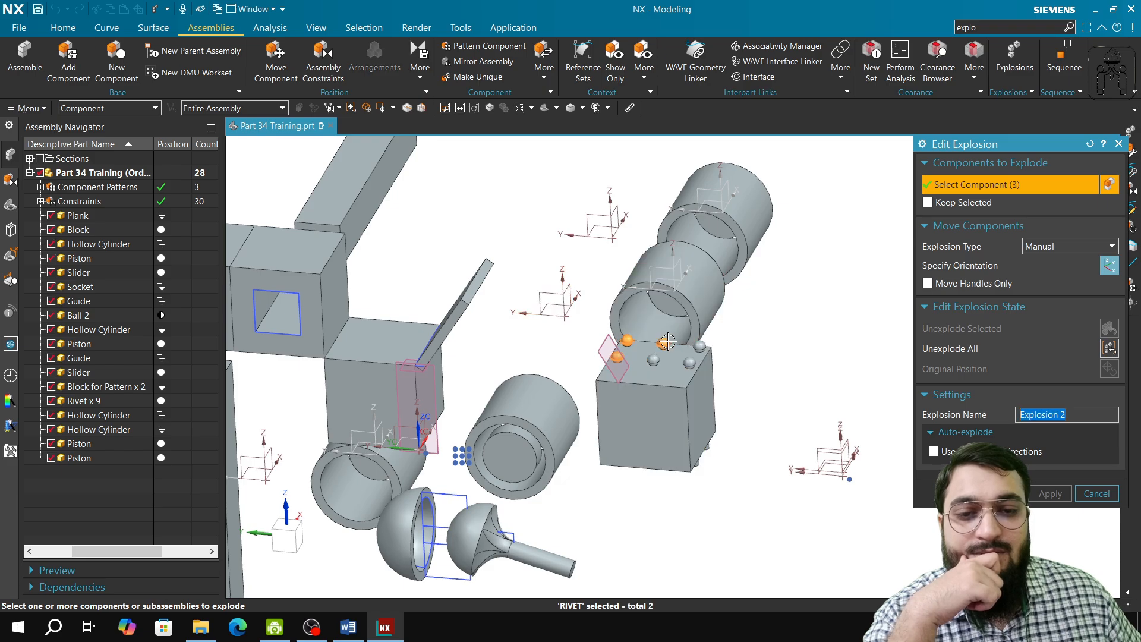
pyautogui.click(698, 347)
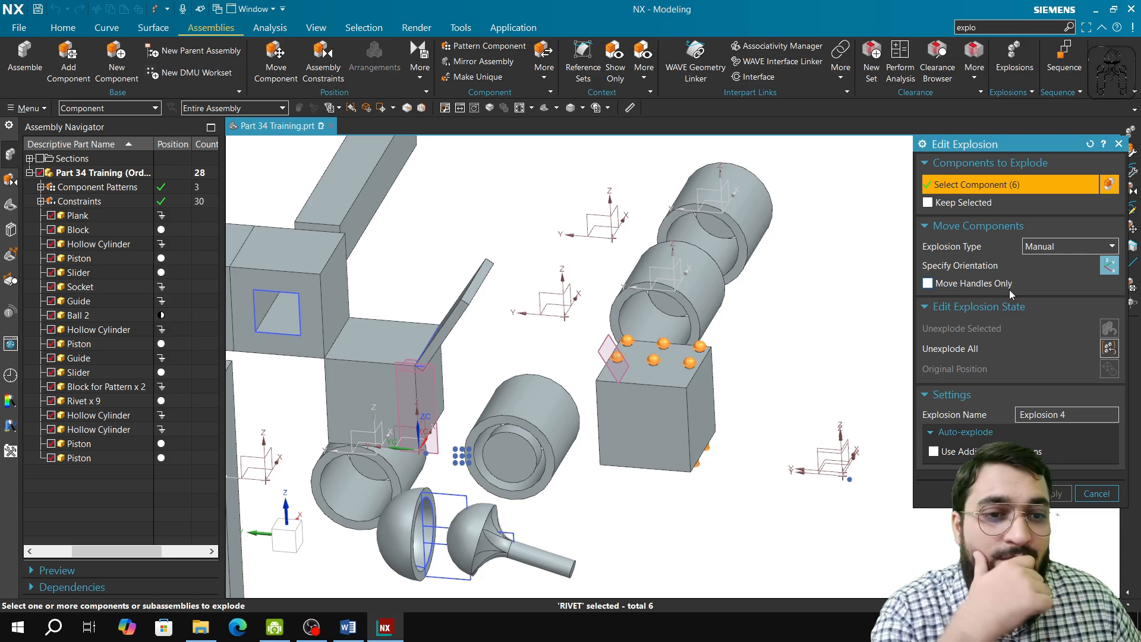
pyautogui.click(1110, 265)
pyautogui.moveTo(662, 399); pyautogui.dragTo(659, 345)
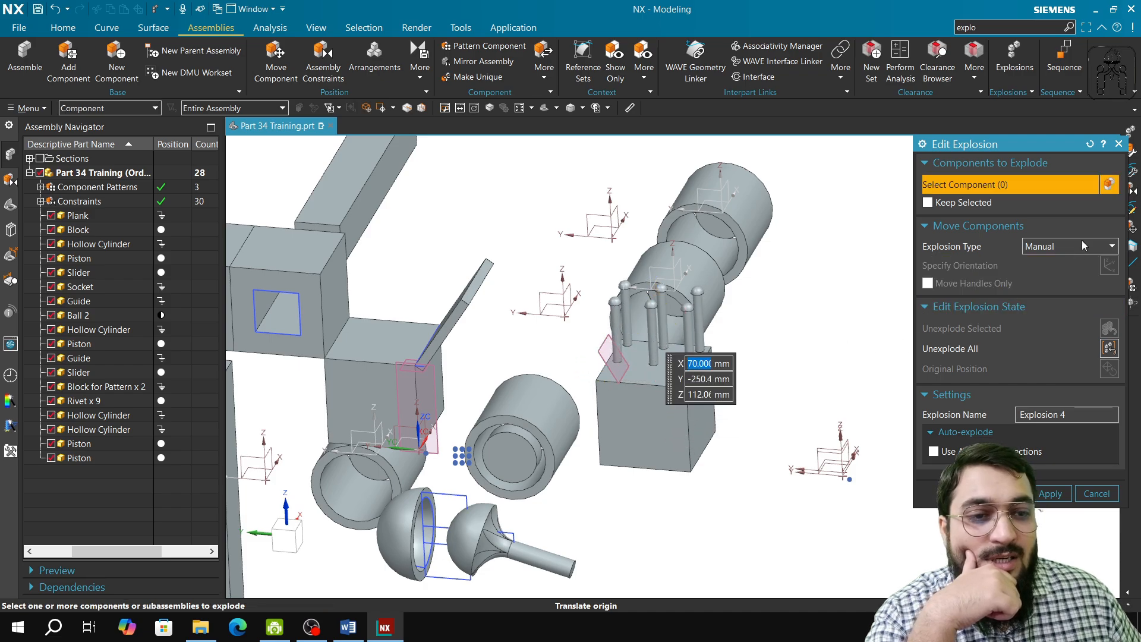
# Step: Auto-explode all components, then reset the dialog and discard the unapplied changes
pyautogui.click(1075, 274)
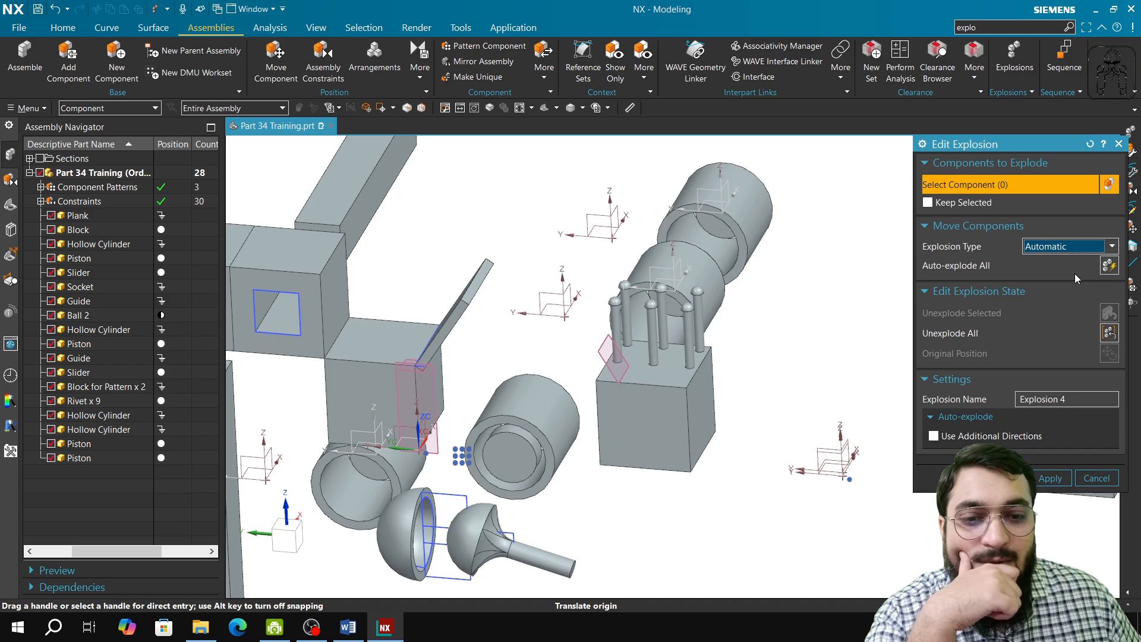
pyautogui.click(1110, 266)
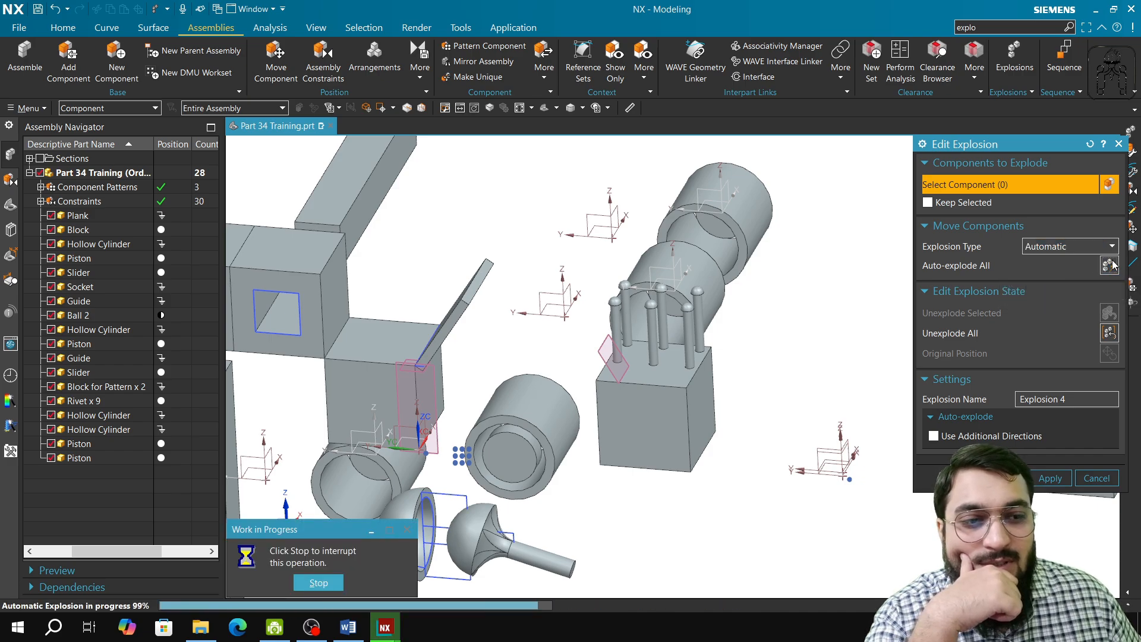
pyautogui.click(1093, 145)
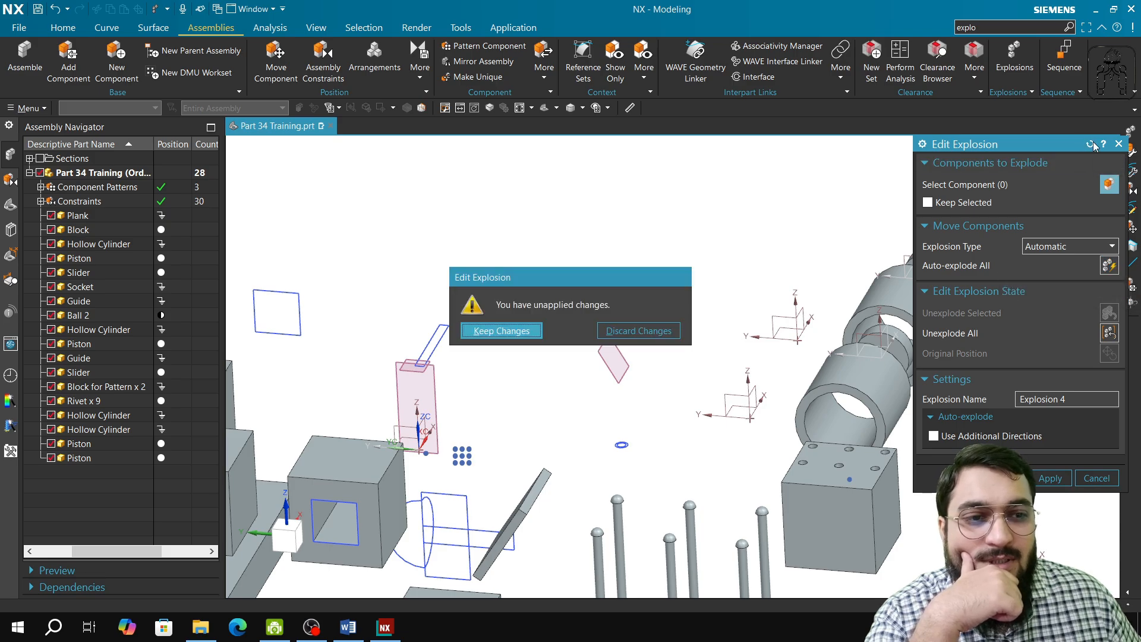
pyautogui.click(673, 331)
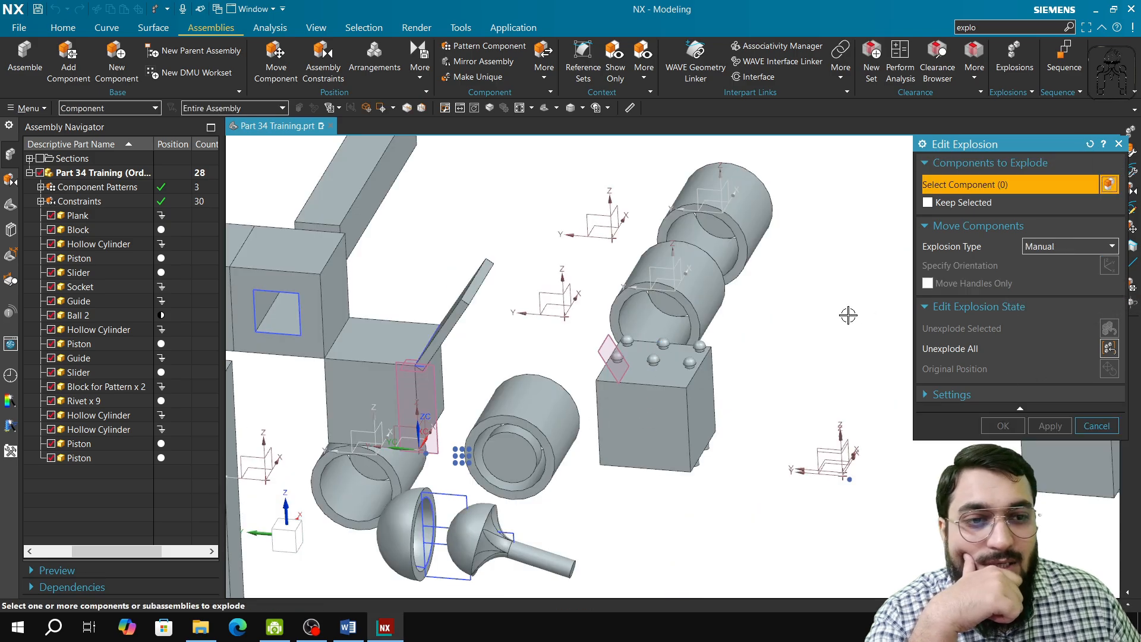
pyautogui.click(619, 355)
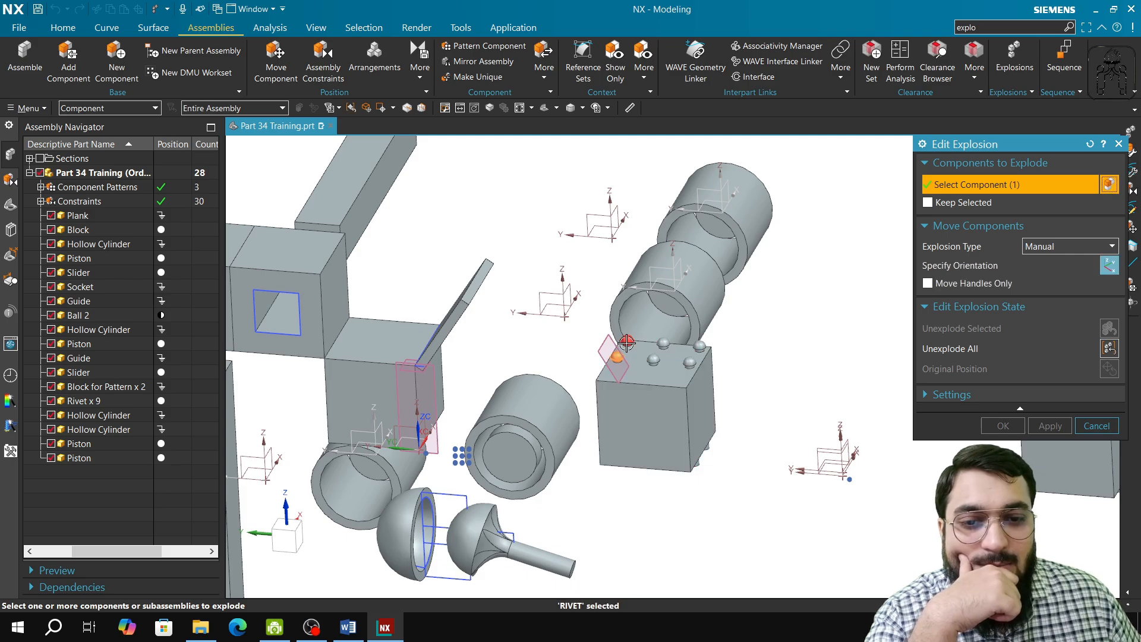
pyautogui.click(663, 344)
pyautogui.click(653, 359)
pyautogui.click(683, 361)
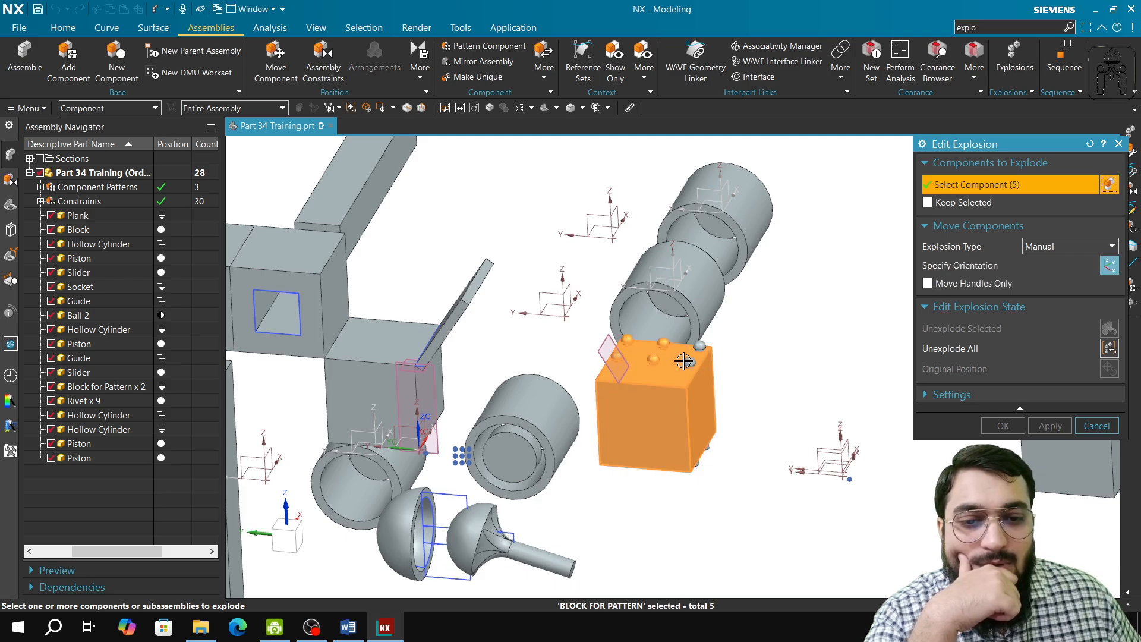
pyautogui.rightClick(816, 303)
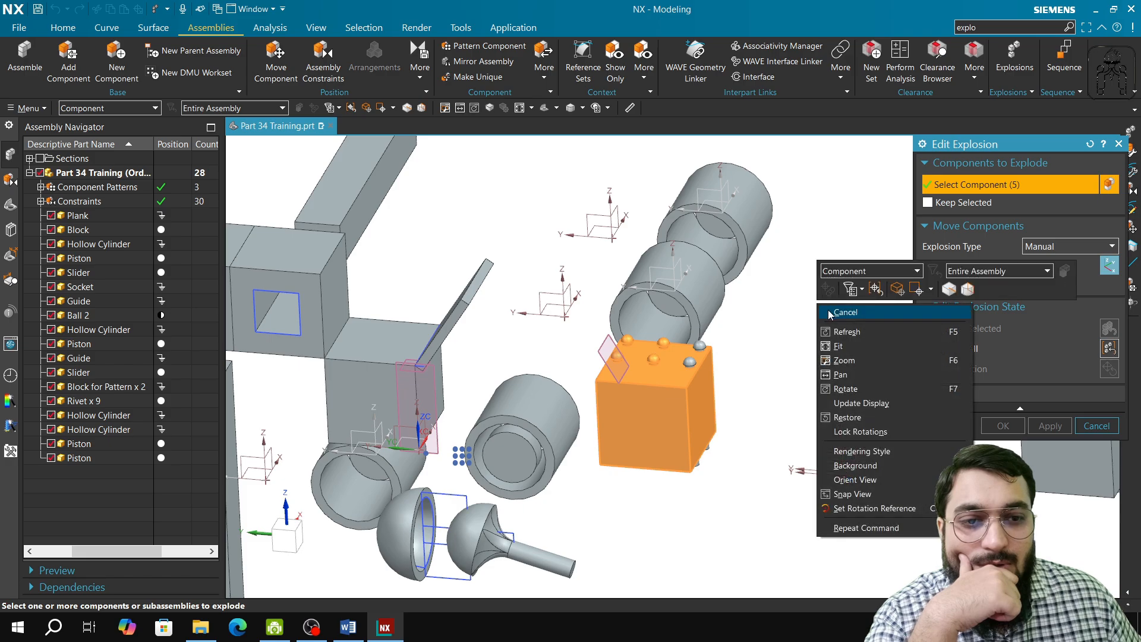
pyautogui.click(875, 290)
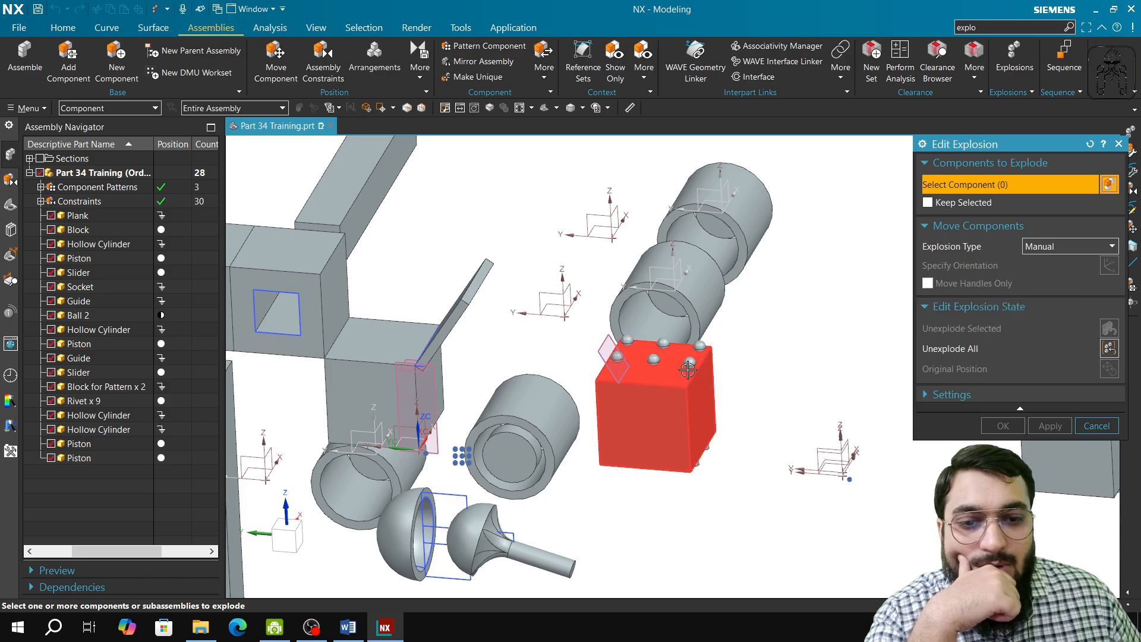
# Step: Select six rivets on the block, switch the explosion type to Automatic, and auto-explode the selected rivets
pyautogui.click(689, 361)
pyautogui.click(700, 346)
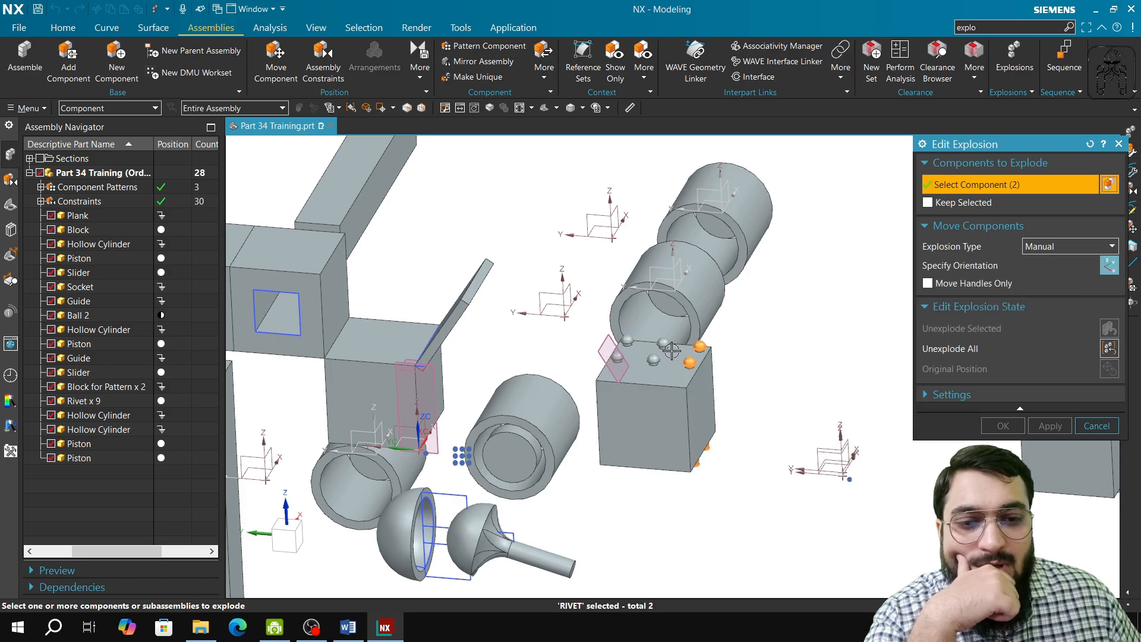
pyautogui.click(655, 358)
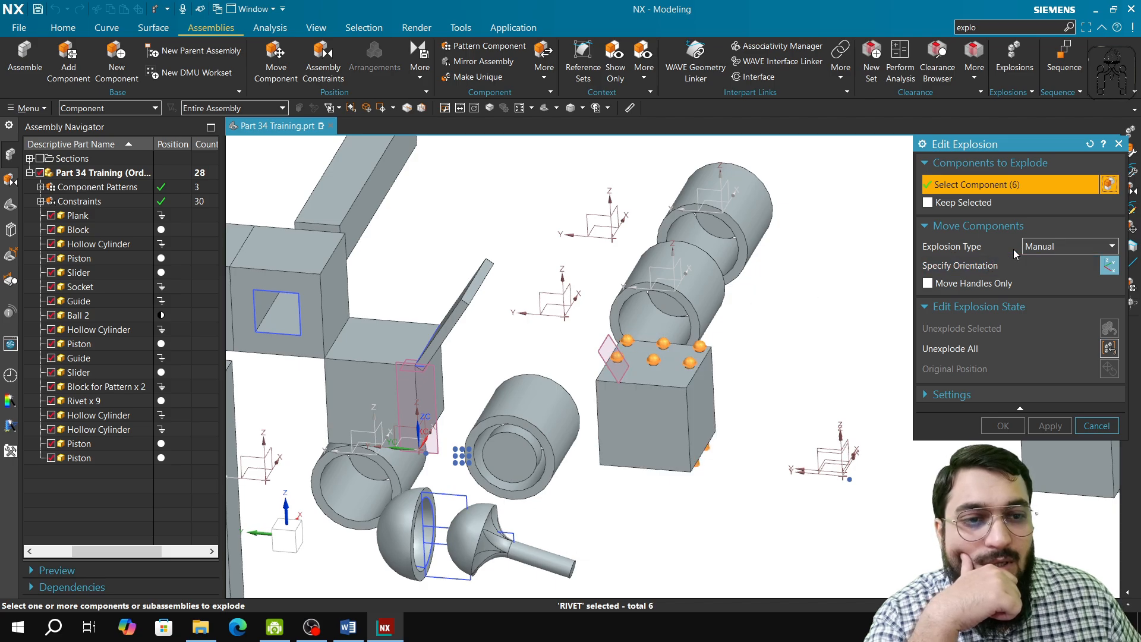
pyautogui.click(1046, 246)
pyautogui.click(1047, 275)
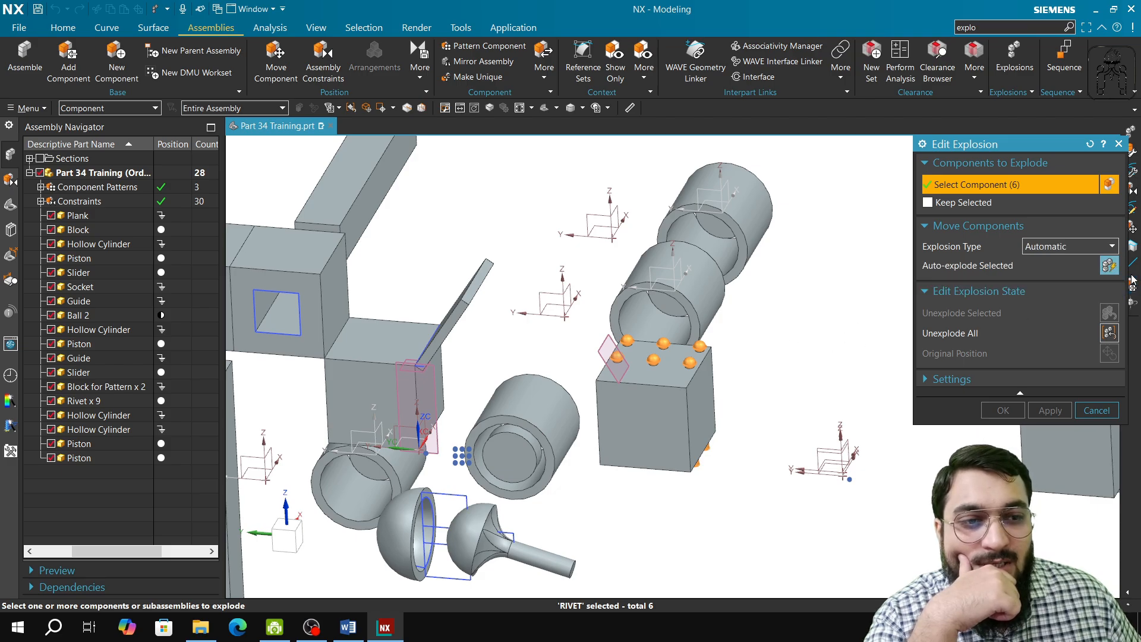
pyautogui.click(1109, 265)
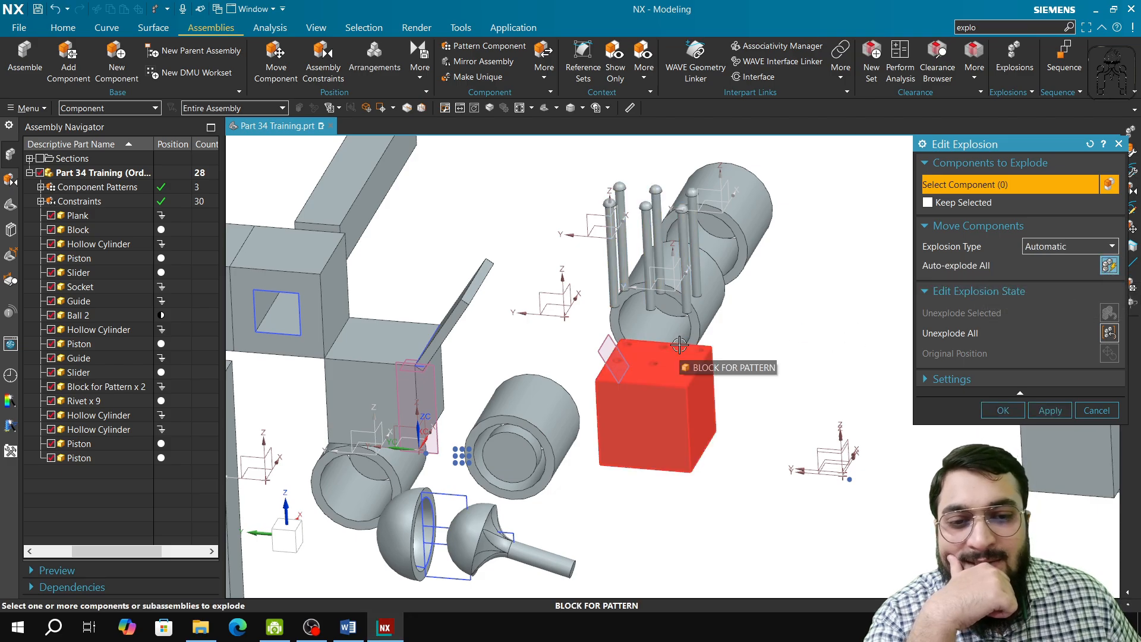
# Step: Name the explosion "Explosion 4" in the settings and apply it
pyautogui.moveTo(681, 362); pyautogui.dragTo(878, 398, button='middle')
pyautogui.click(945, 380)
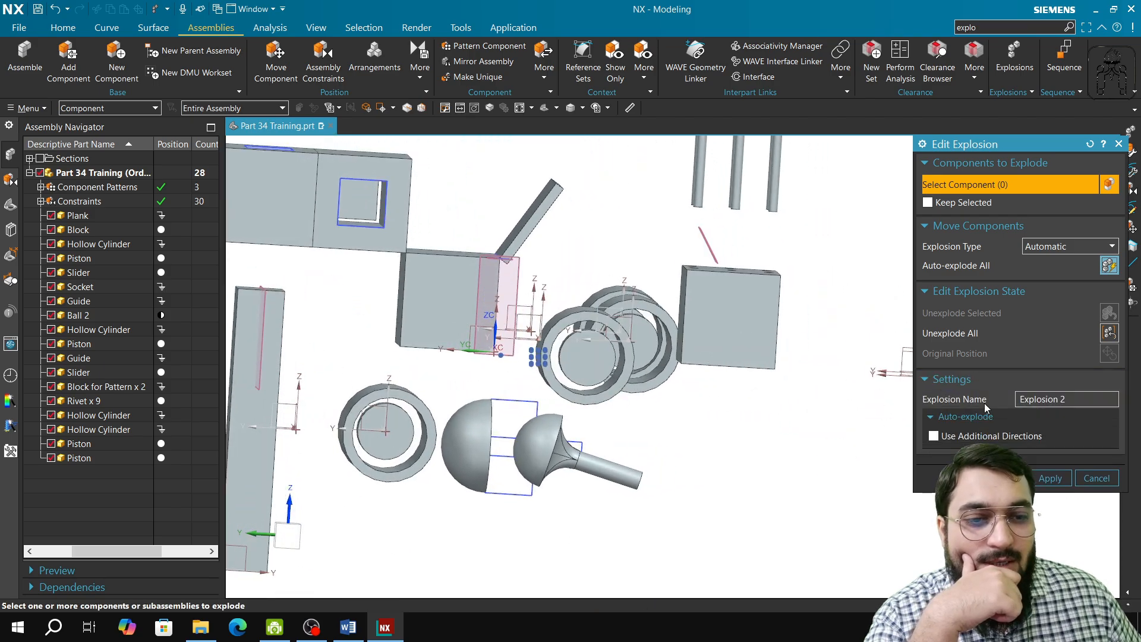
pyautogui.click(1076, 399)
pyautogui.press('BackSpace')
pyautogui.write('4')
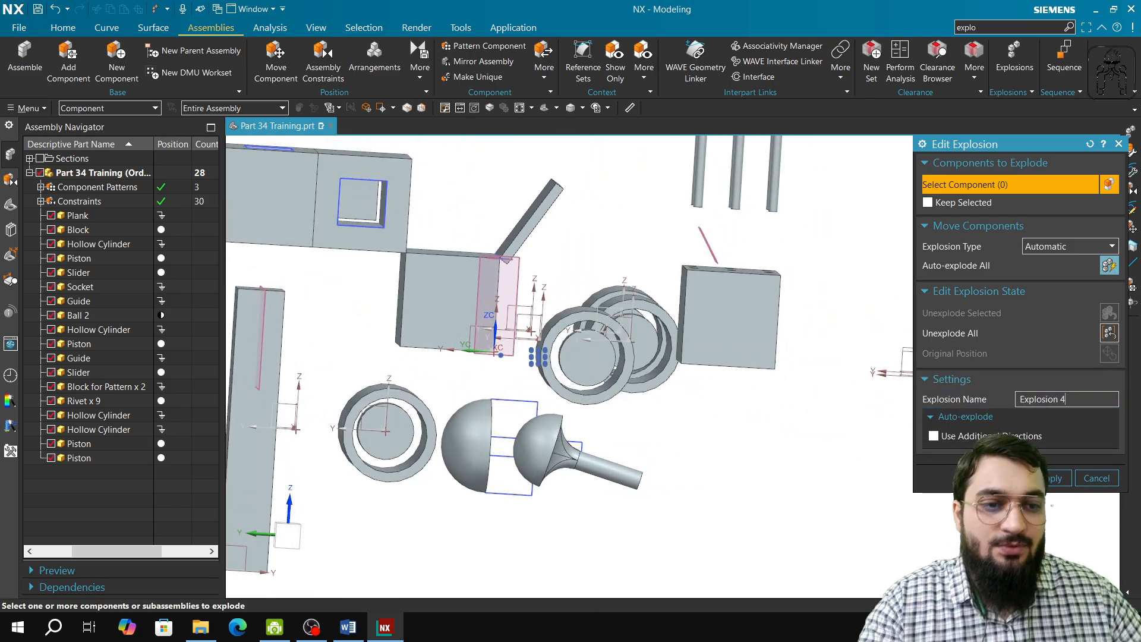
pyautogui.click(1064, 478)
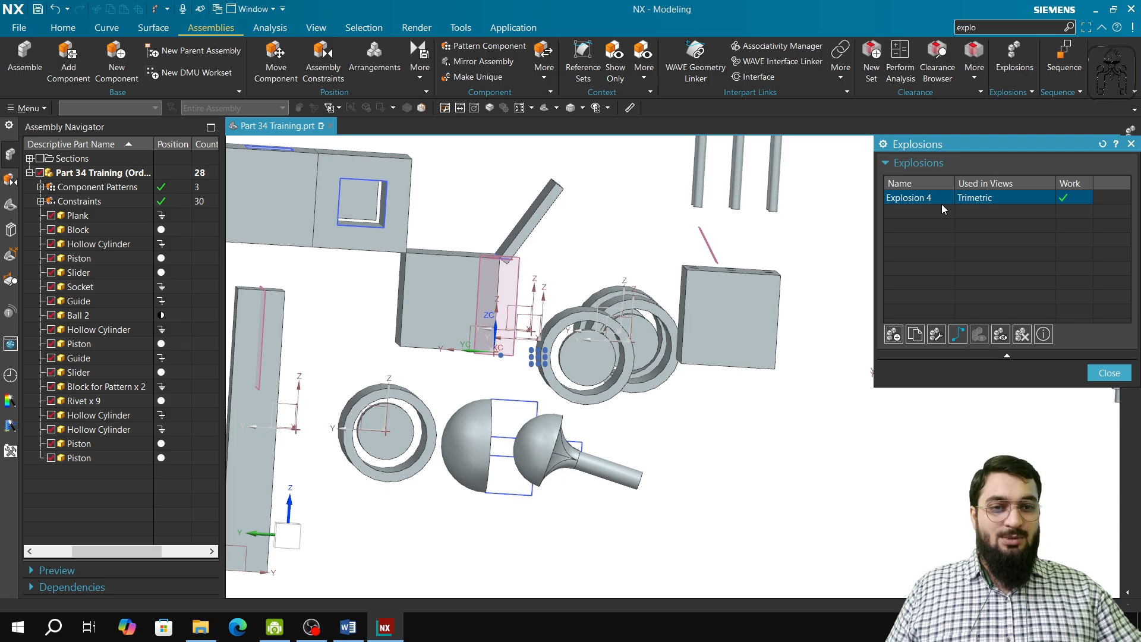
# Step: Create a new explosion, close its editor without moving components, and keep it as the work explosion
pyautogui.click(890, 339)
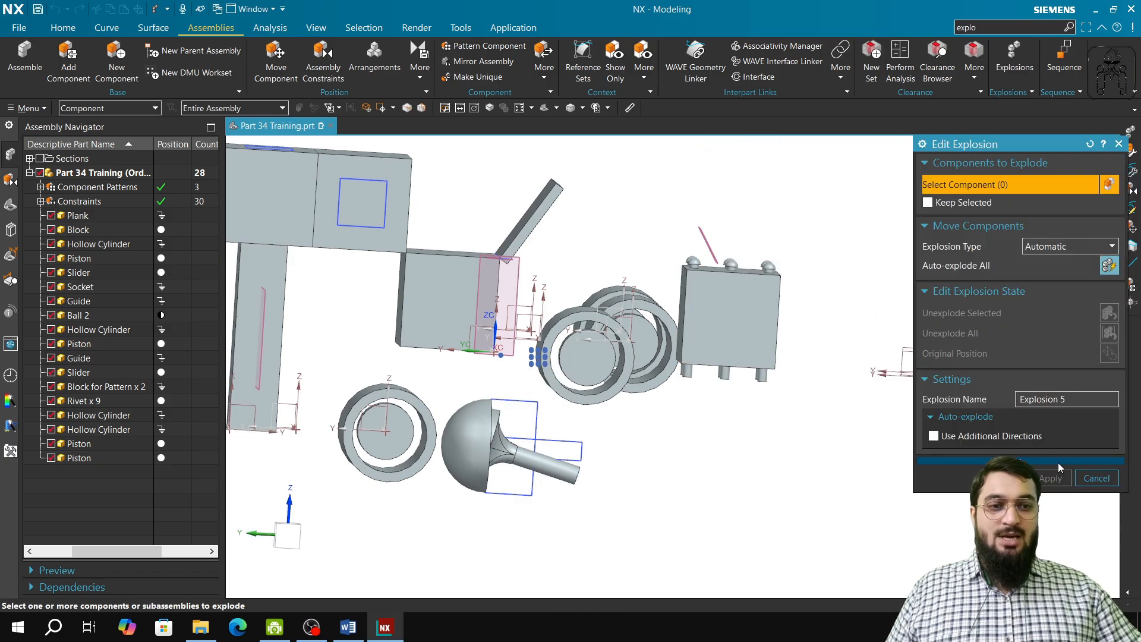
pyautogui.click(1101, 479)
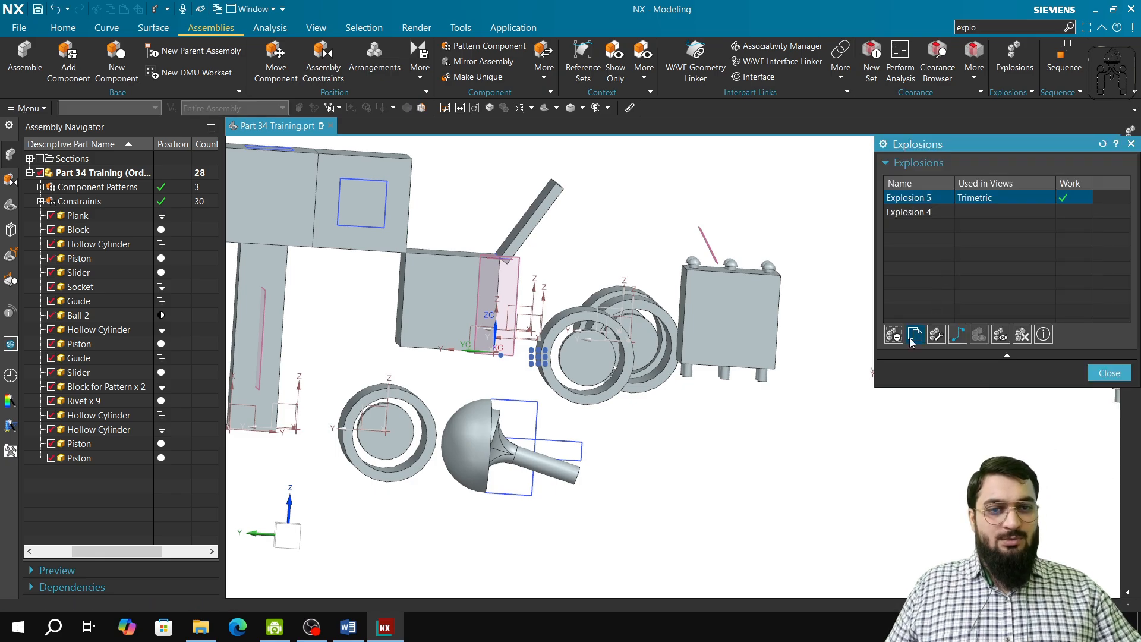
pyautogui.click(909, 213)
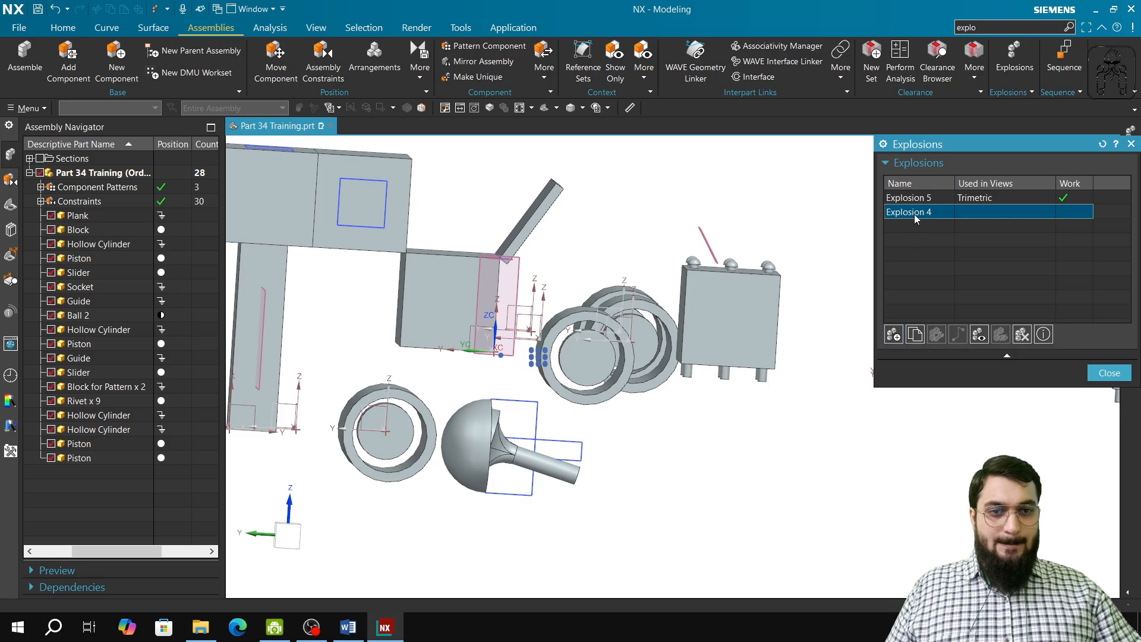
pyautogui.click(919, 199)
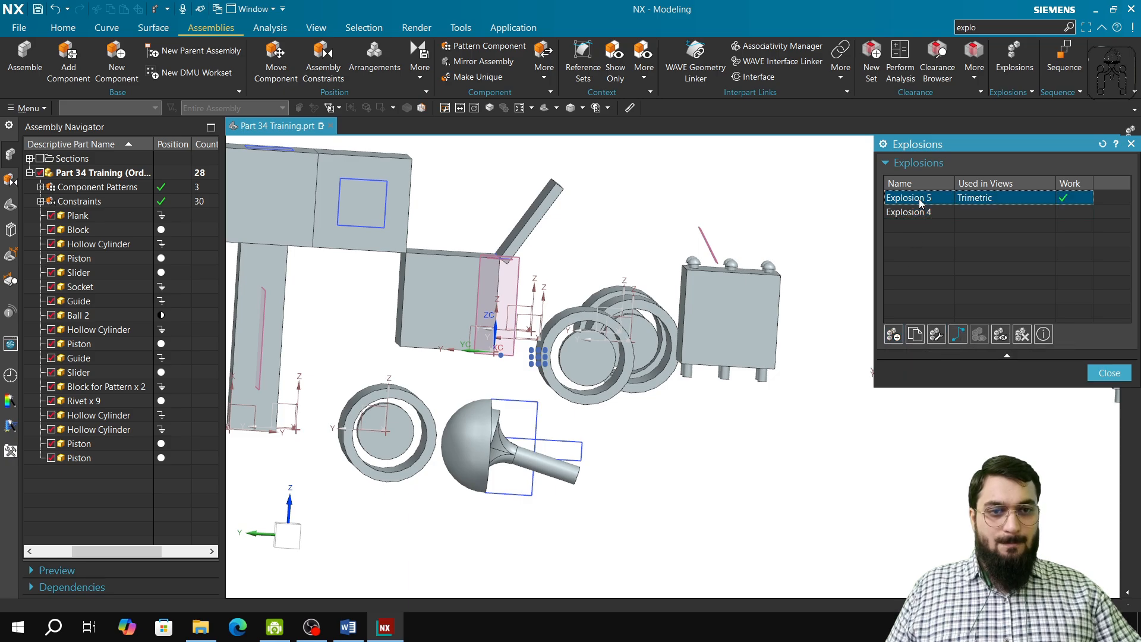
pyautogui.click(960, 335)
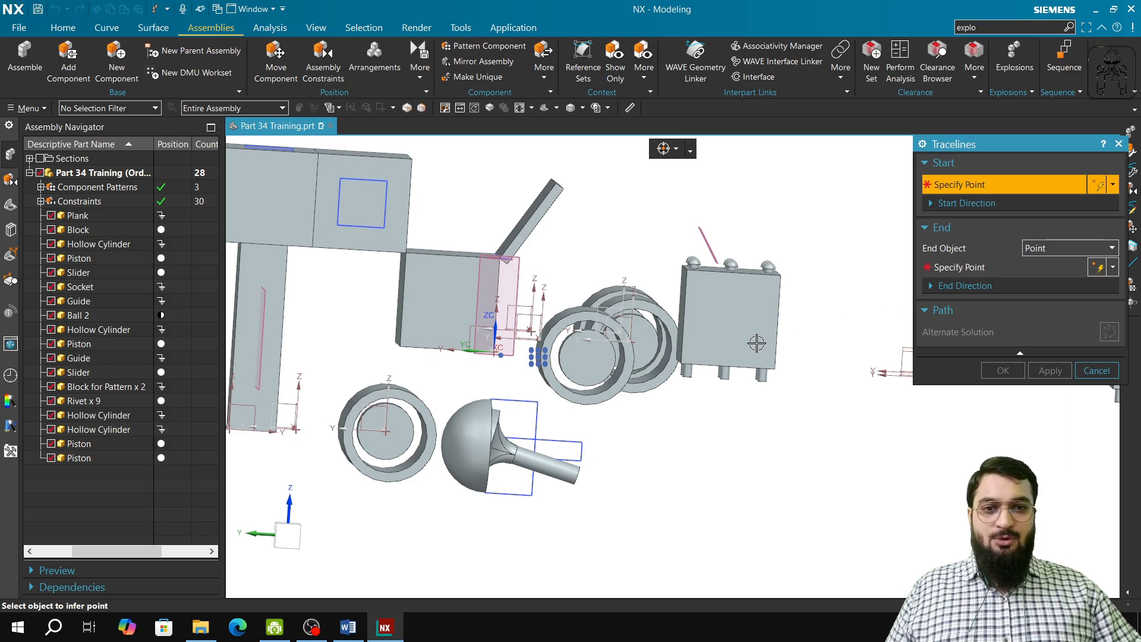
pyautogui.scroll(-2, 757, 343)
pyautogui.click(1094, 370)
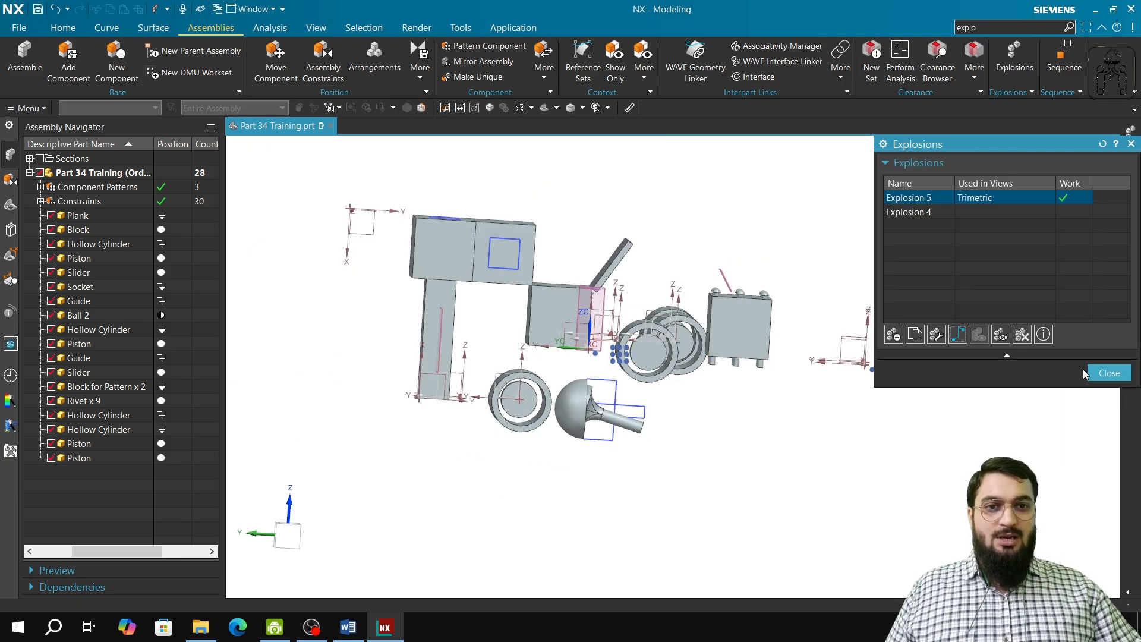
# Step: Make Explosion 4 the work explosion
pyautogui.doubleClick(928, 210)
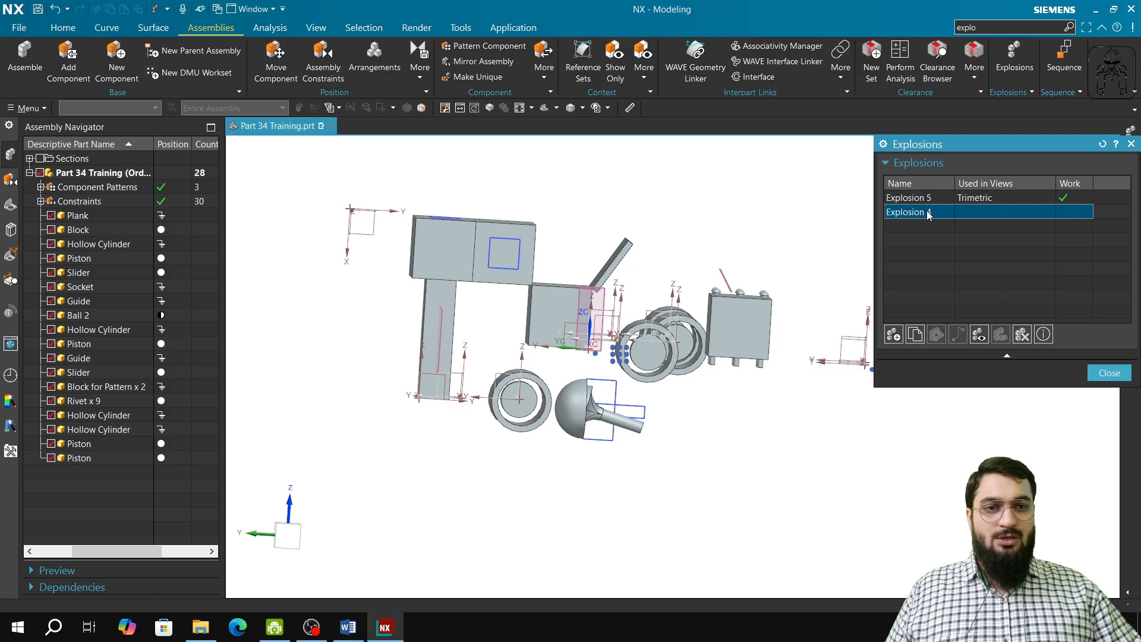
pyautogui.doubleClick(925, 213)
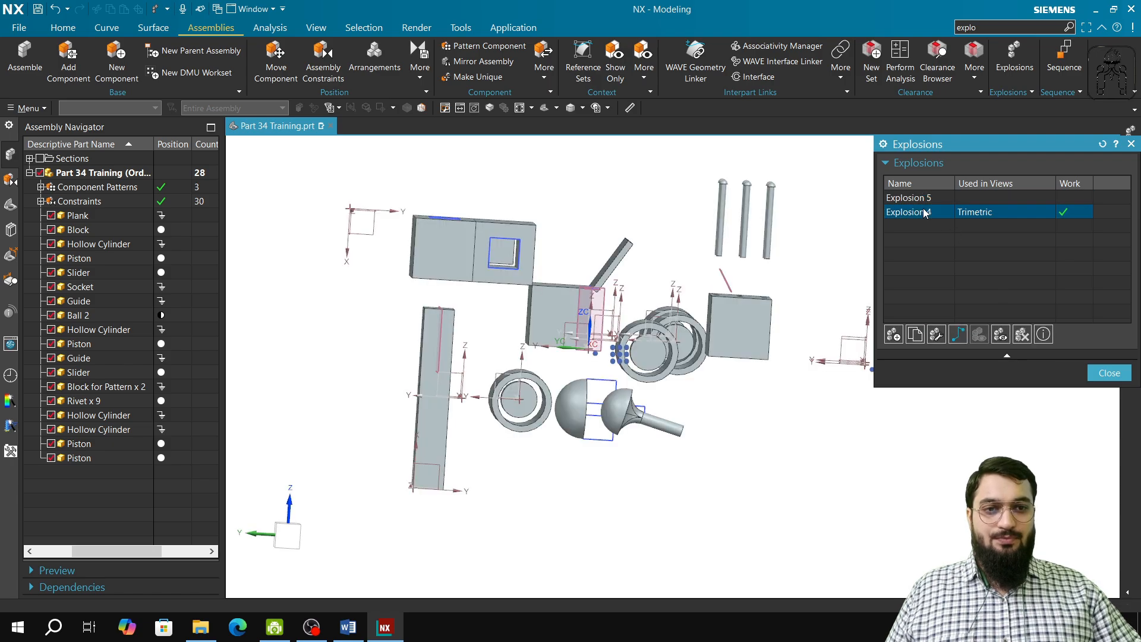
pyautogui.moveTo(754, 383); pyautogui.dragTo(853, 410, button='middle')
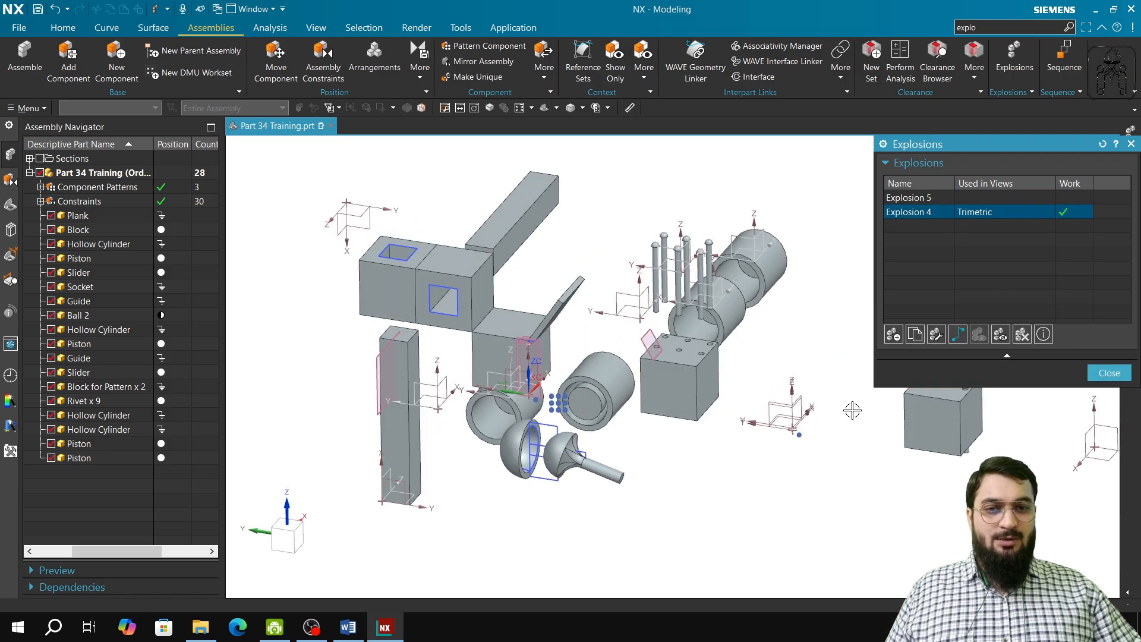
# Step: Add a traceline from the midpoint of the guide's top edge to the guide component, using Component as the end object, and apply
pyautogui.click(957, 335)
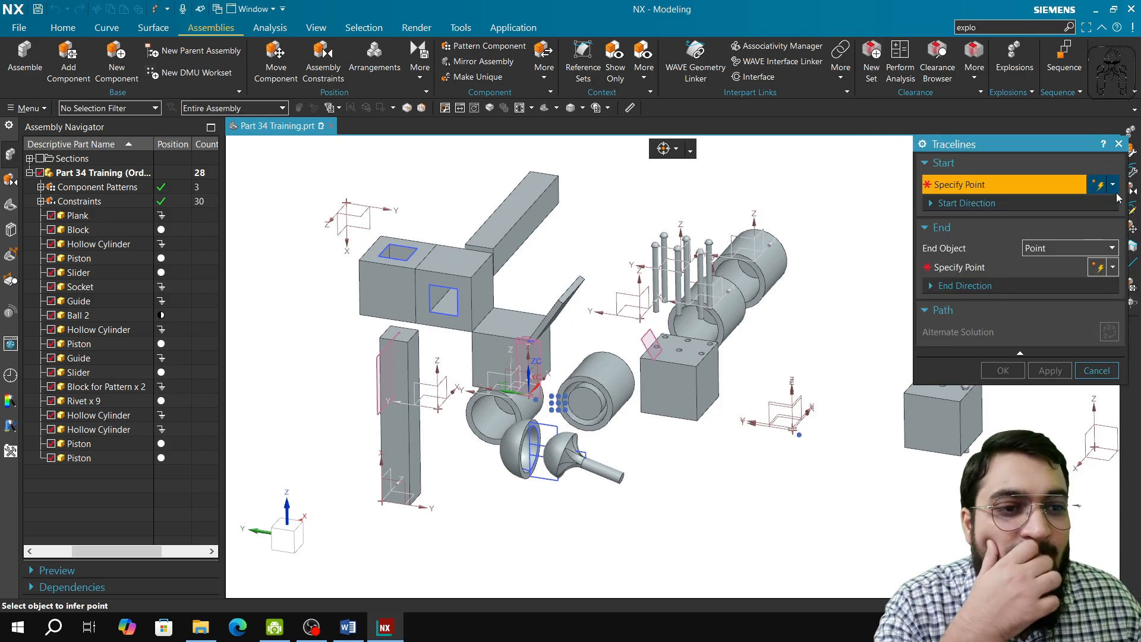
pyautogui.click(1049, 249)
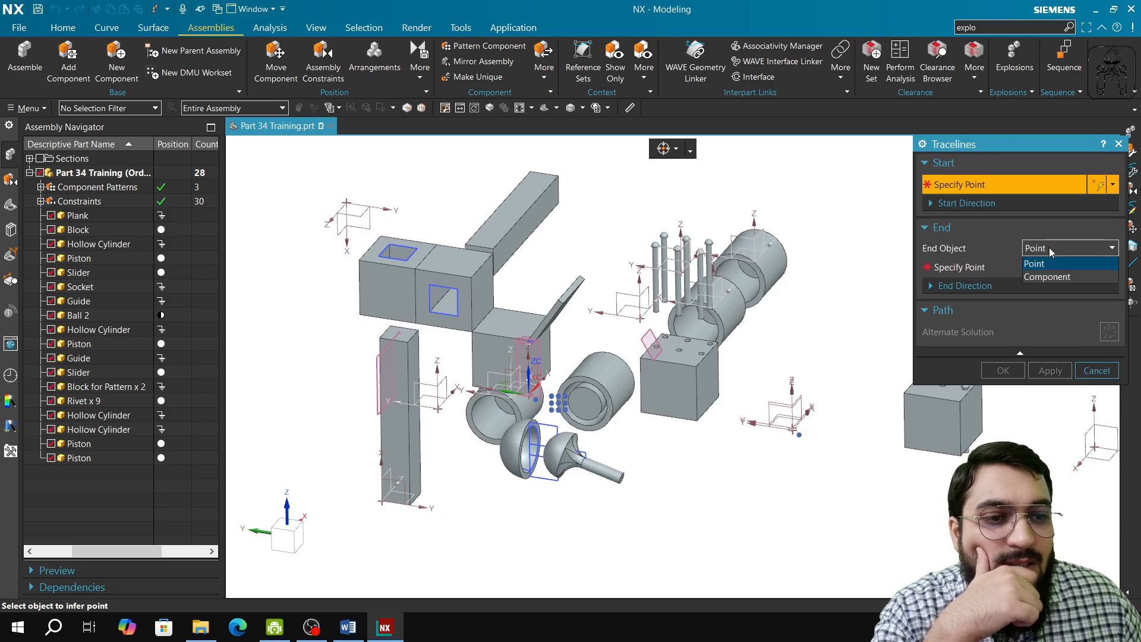
pyautogui.click(1054, 277)
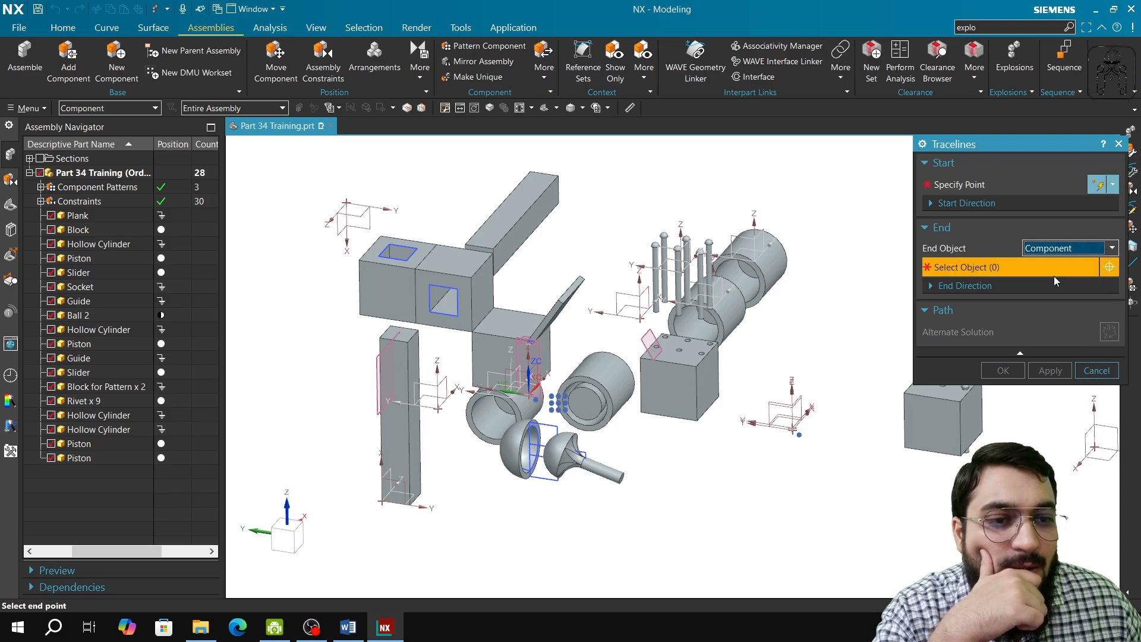
pyautogui.click(994, 187)
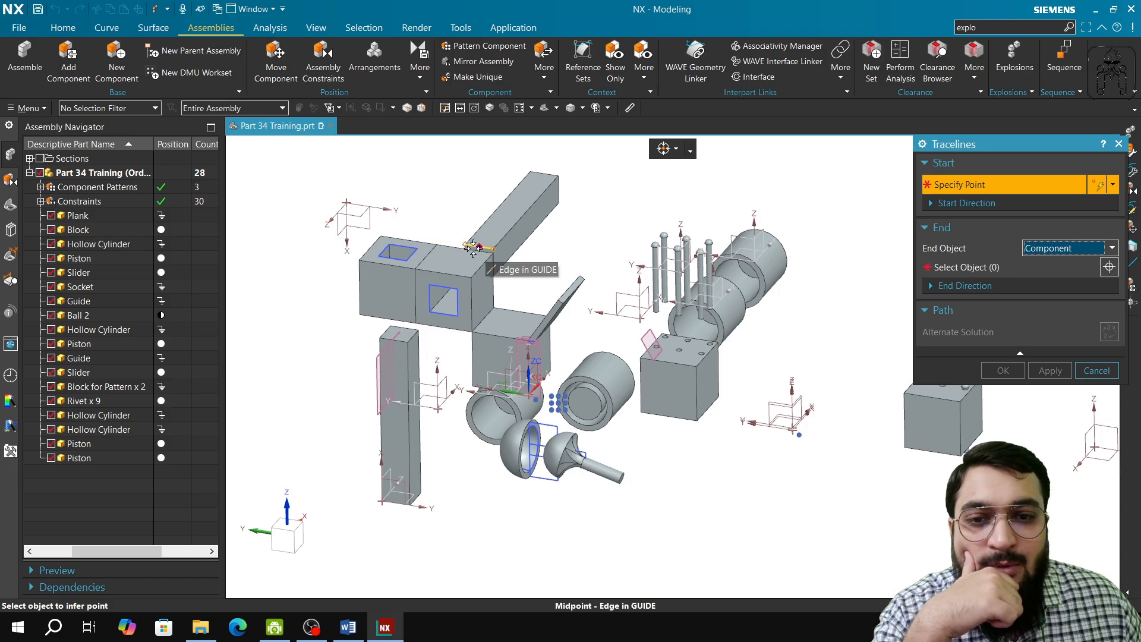
pyautogui.scroll(-3, 479, 246)
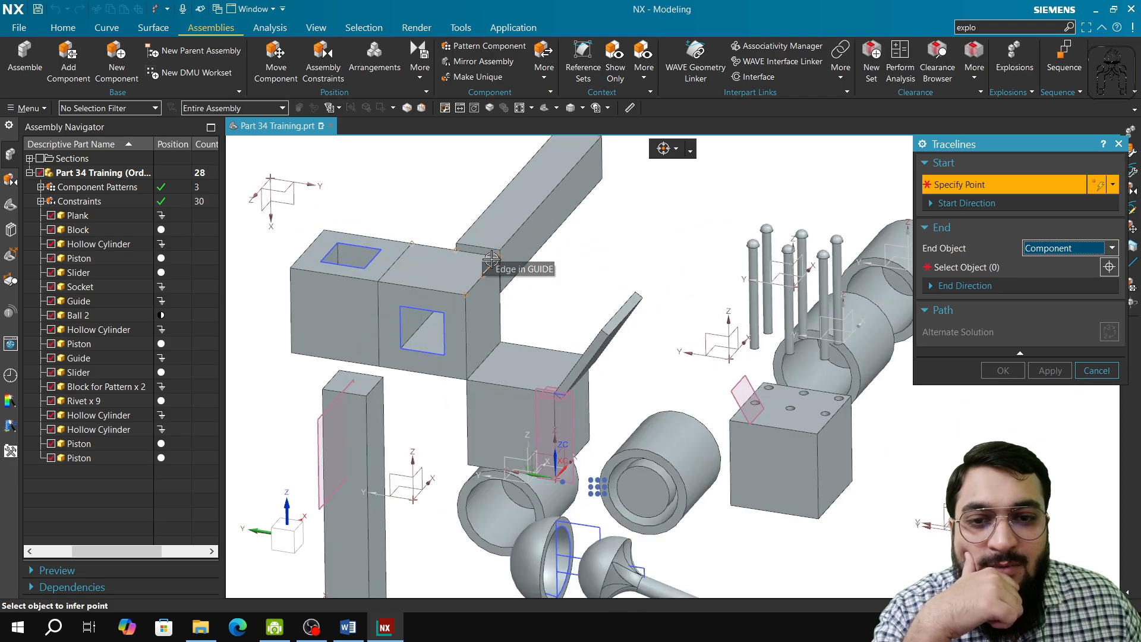
pyautogui.scroll(-5, 513, 266)
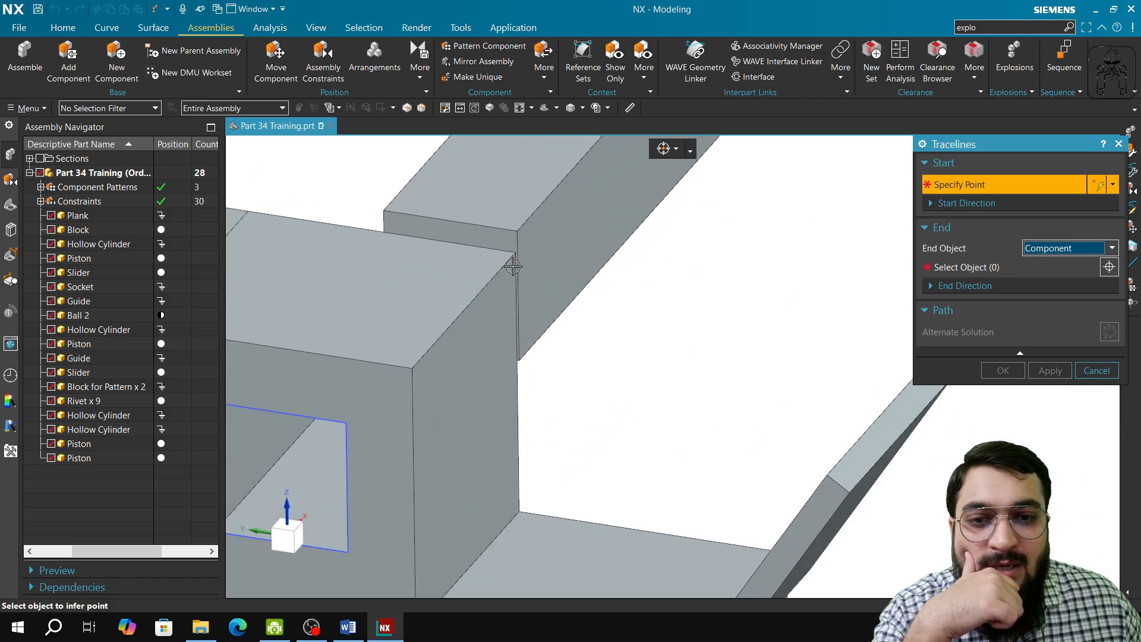
pyautogui.click(455, 222)
pyautogui.scroll(3, 361, 331)
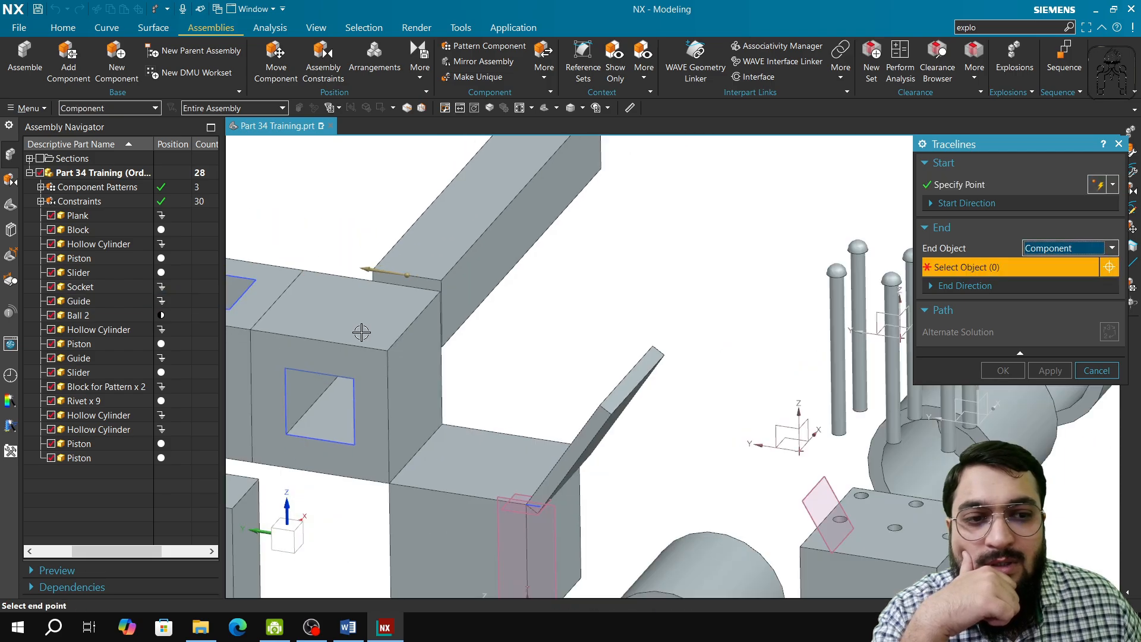
pyautogui.click(361, 332)
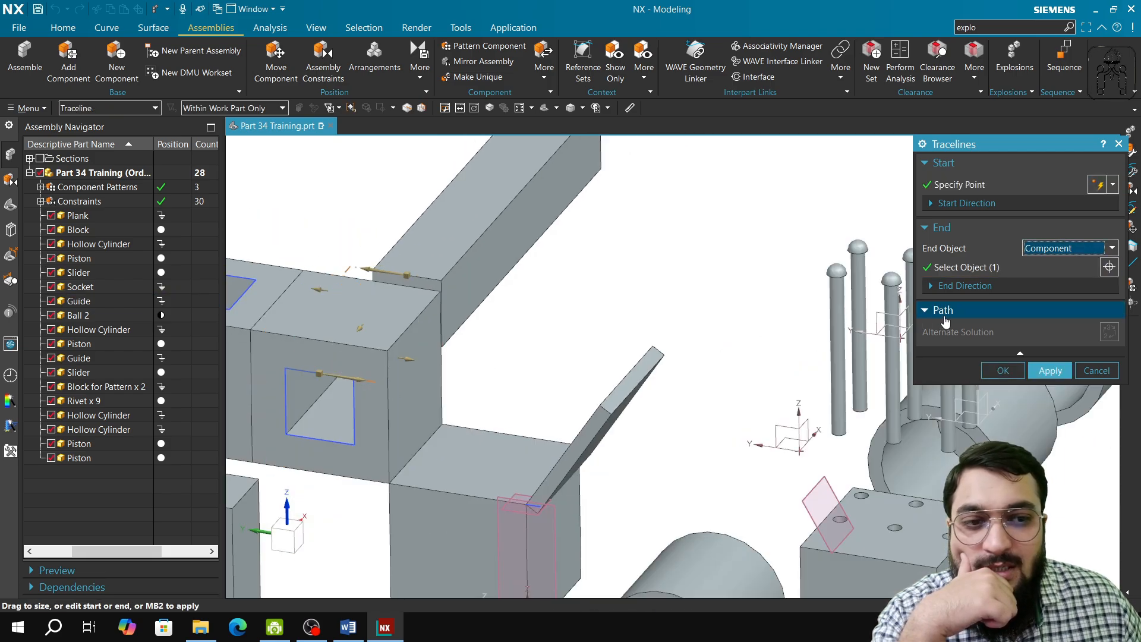
pyautogui.click(1041, 369)
# Step: Add a traceline from a rivet hole on the block to the top of its rivet, using Point as the end object, and apply
pyautogui.moveTo(447, 310); pyautogui.dragTo(451, 359, button='middle')
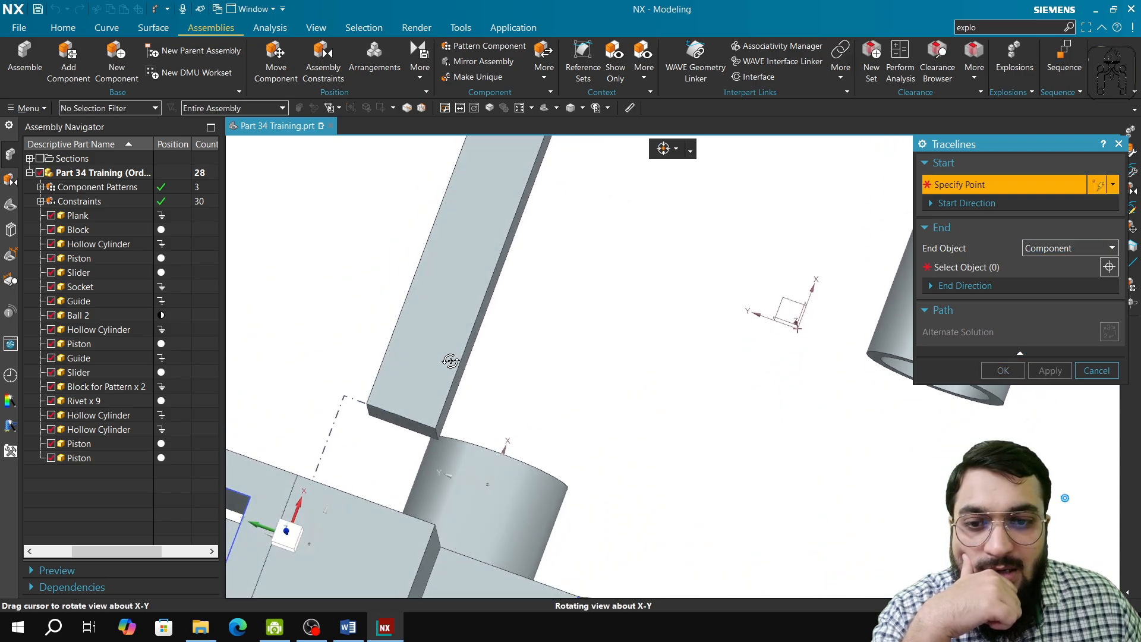
pyautogui.keyDown('shift'); pyautogui.moveTo(585, 416); pyautogui.dragTo(580, 238, button='middle'); pyautogui.keyUp('shift')
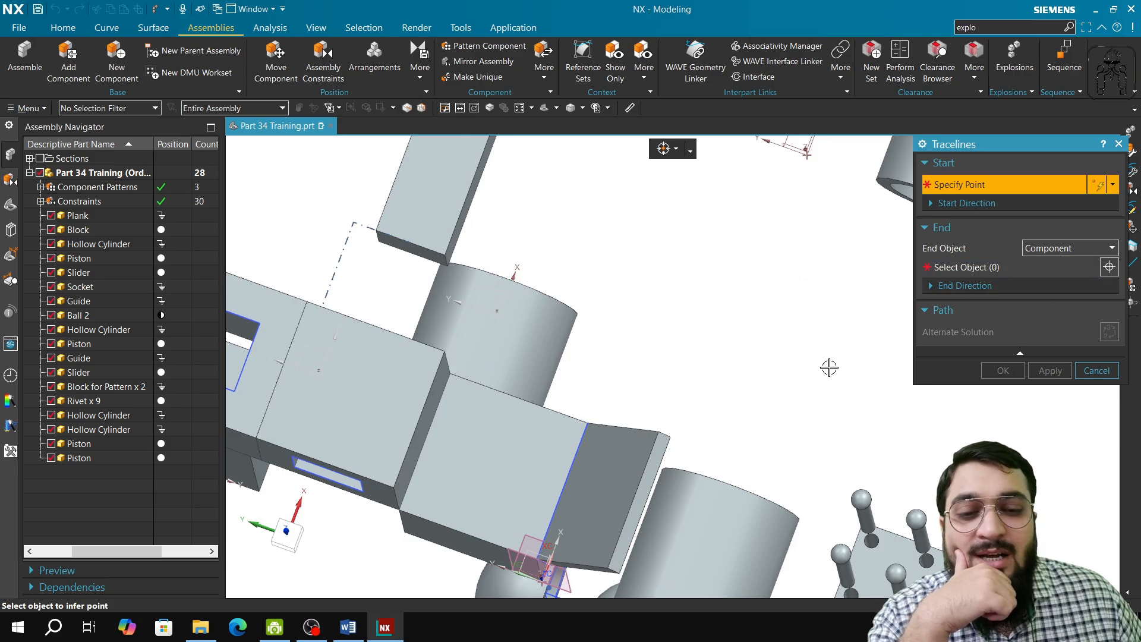
pyautogui.moveTo(829, 367); pyautogui.dragTo(640, 568, button='middle')
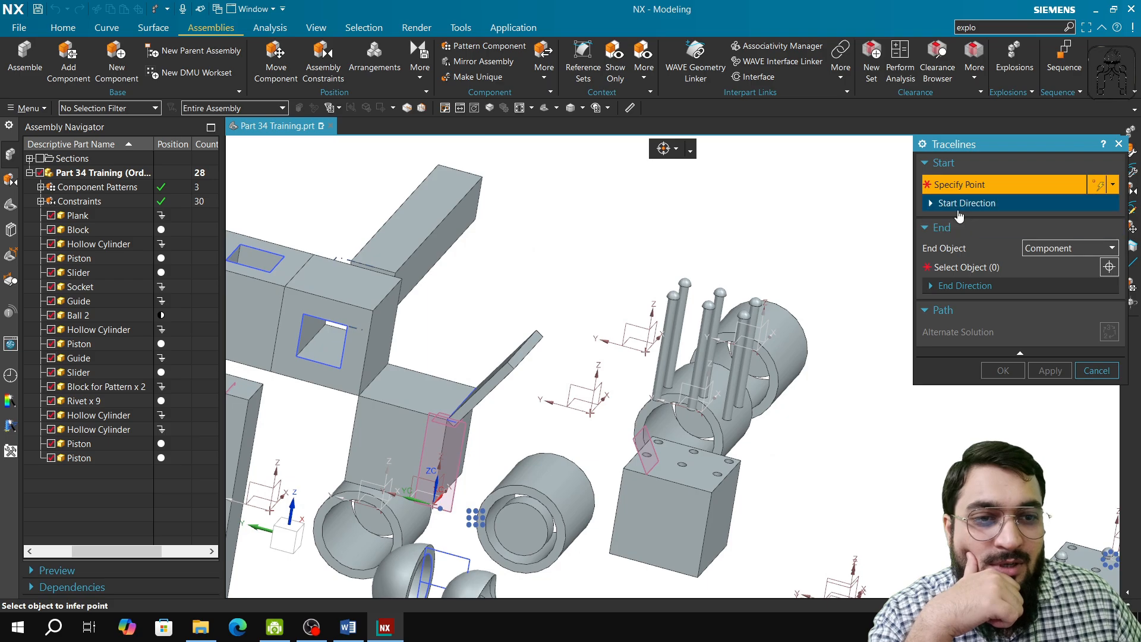
pyautogui.click(1046, 265)
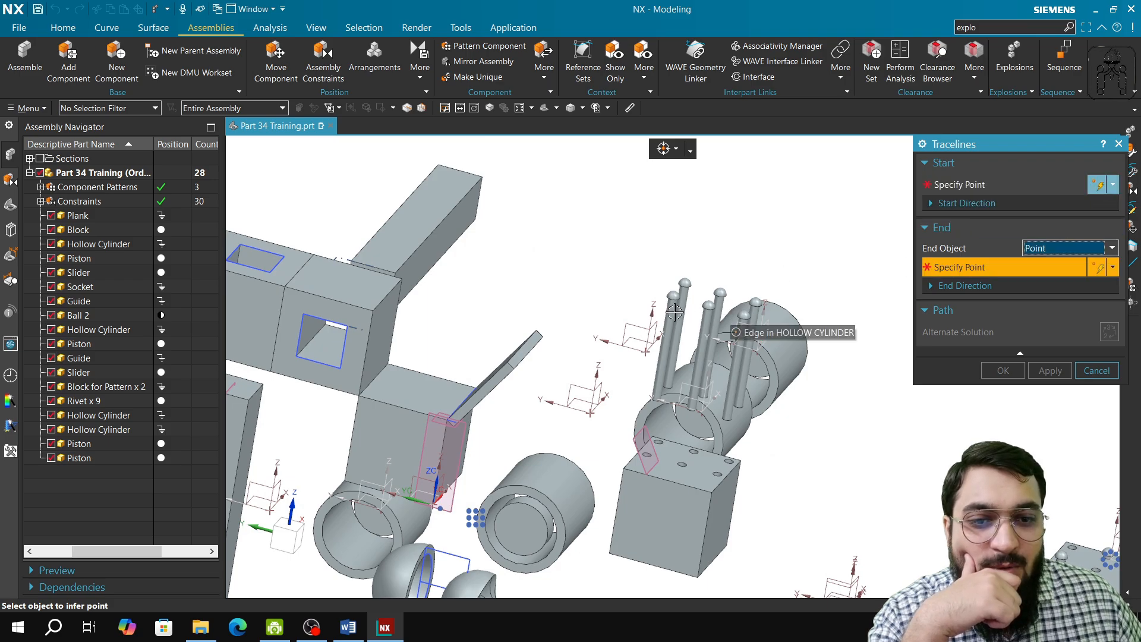
pyautogui.scroll(-3, 668, 295)
pyautogui.click(677, 279)
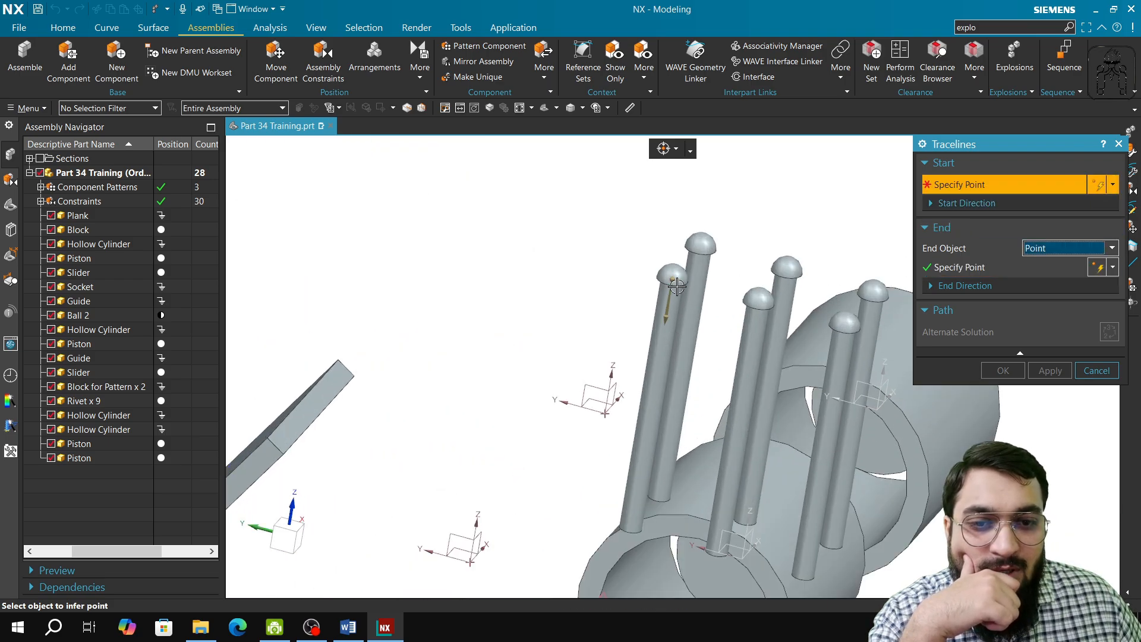
pyautogui.scroll(4, 662, 420)
pyautogui.keyDown('shift'); pyautogui.moveTo(662, 420); pyautogui.dragTo(649, 349, button='middle'); pyautogui.keyUp('shift')
pyautogui.scroll(-3, 648, 354)
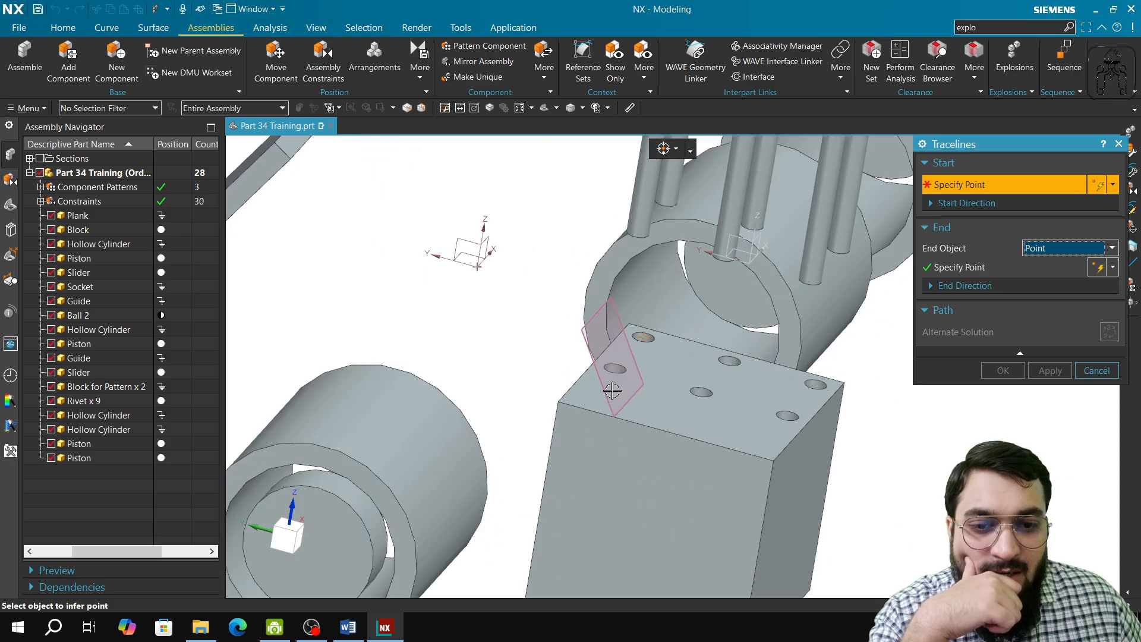
pyautogui.click(611, 372)
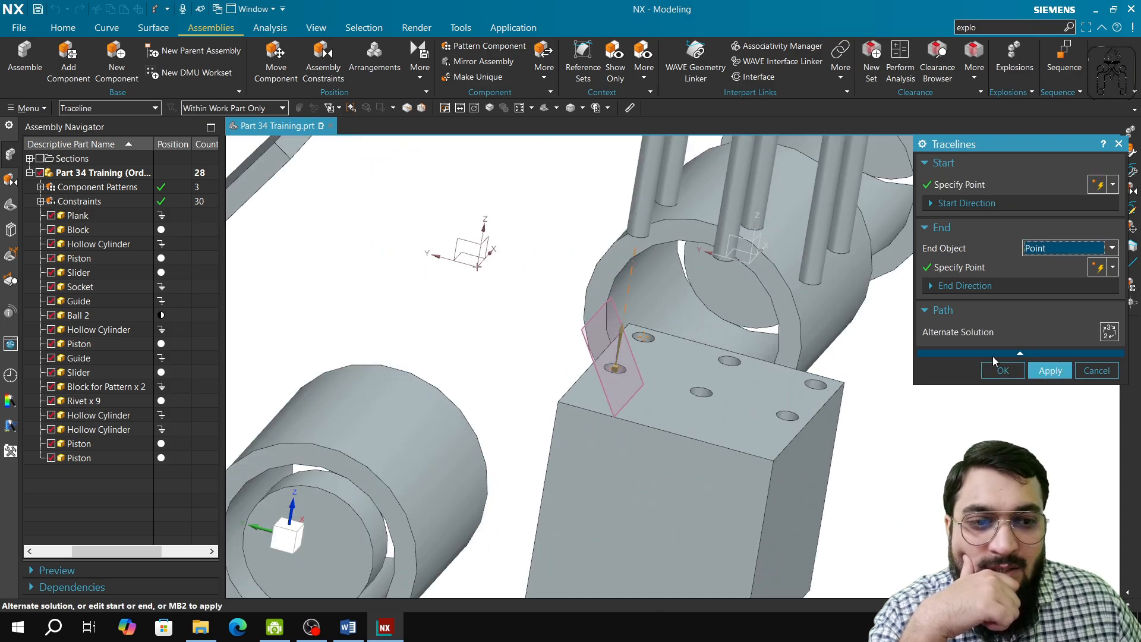
pyautogui.click(1049, 371)
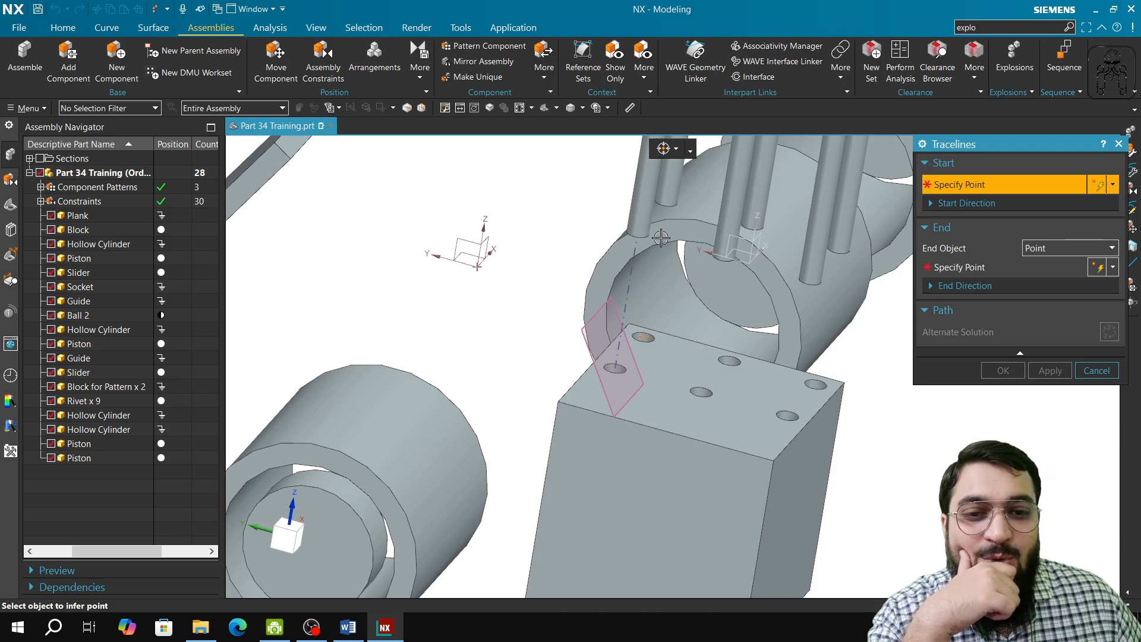
# Step: Add a traceline from the arc centre of the ball handle's edge to the socket, using Component as the end object, and apply
pyautogui.scroll(-2, 671, 343)
pyautogui.keyDown('shift'); pyautogui.moveTo(618, 385); pyautogui.dragTo(687, 193, button='middle'); pyautogui.keyUp('shift')
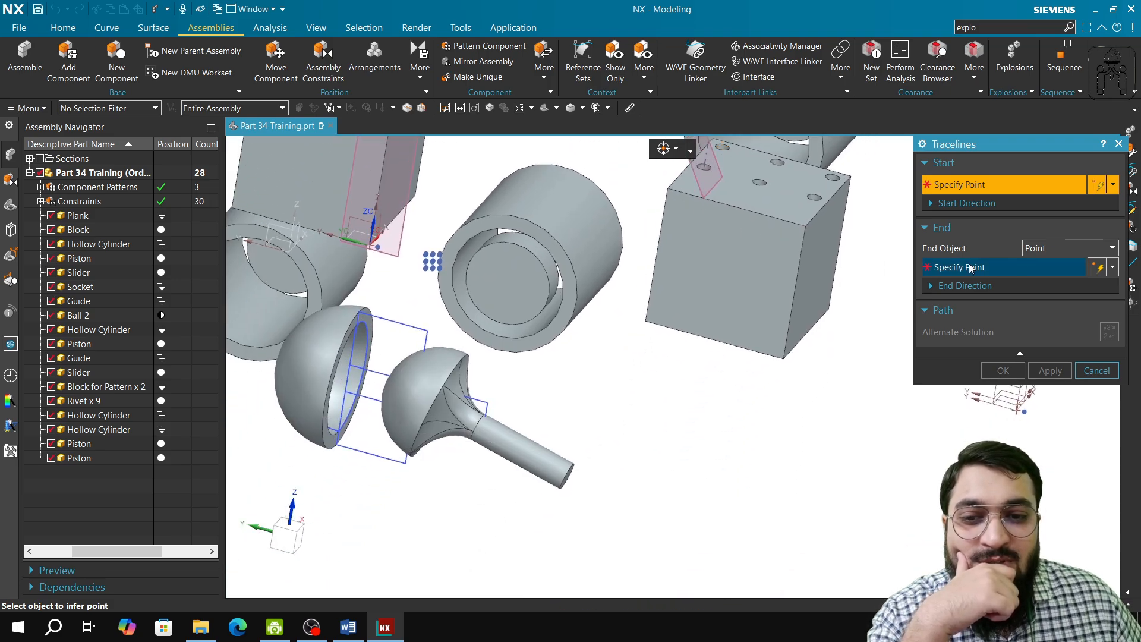
pyautogui.click(1001, 204)
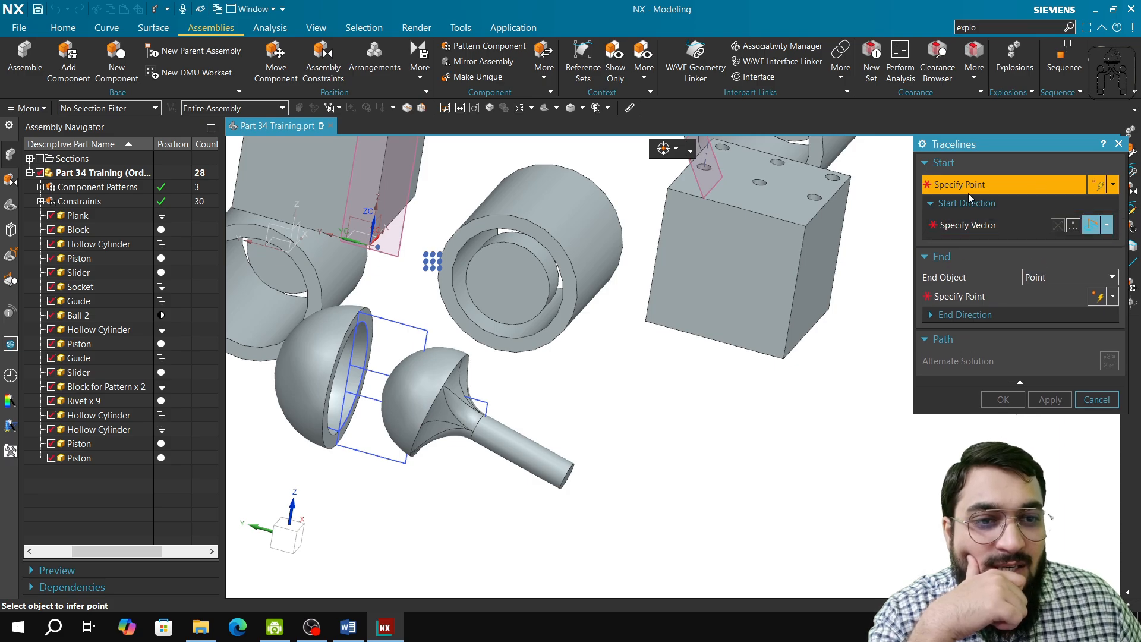
pyautogui.click(1047, 278)
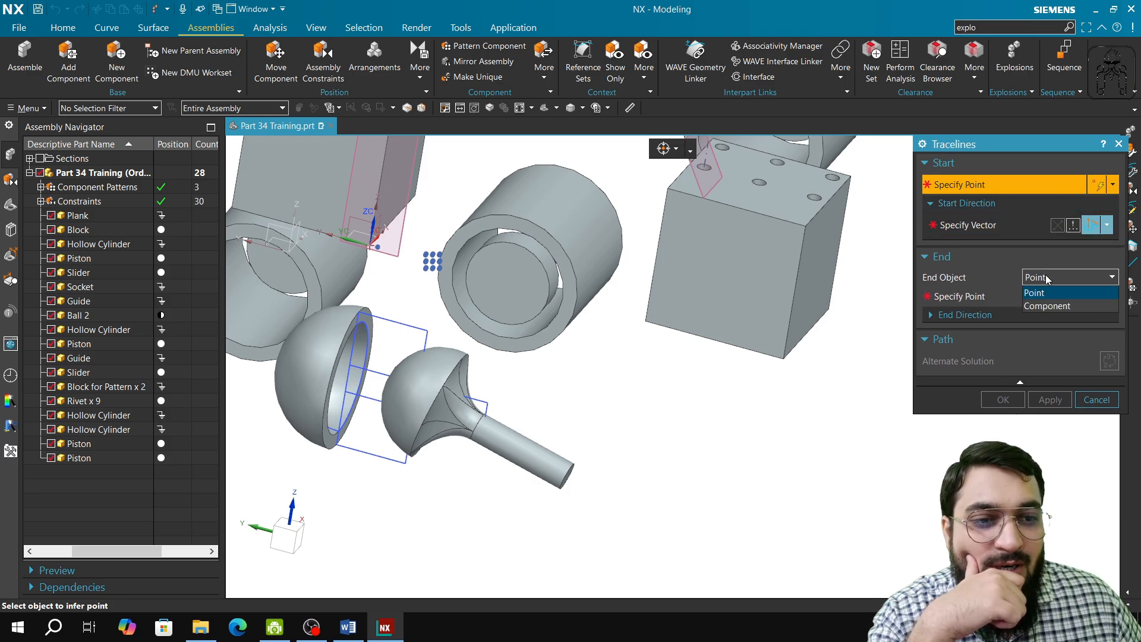
pyautogui.click(1040, 306)
pyautogui.click(979, 190)
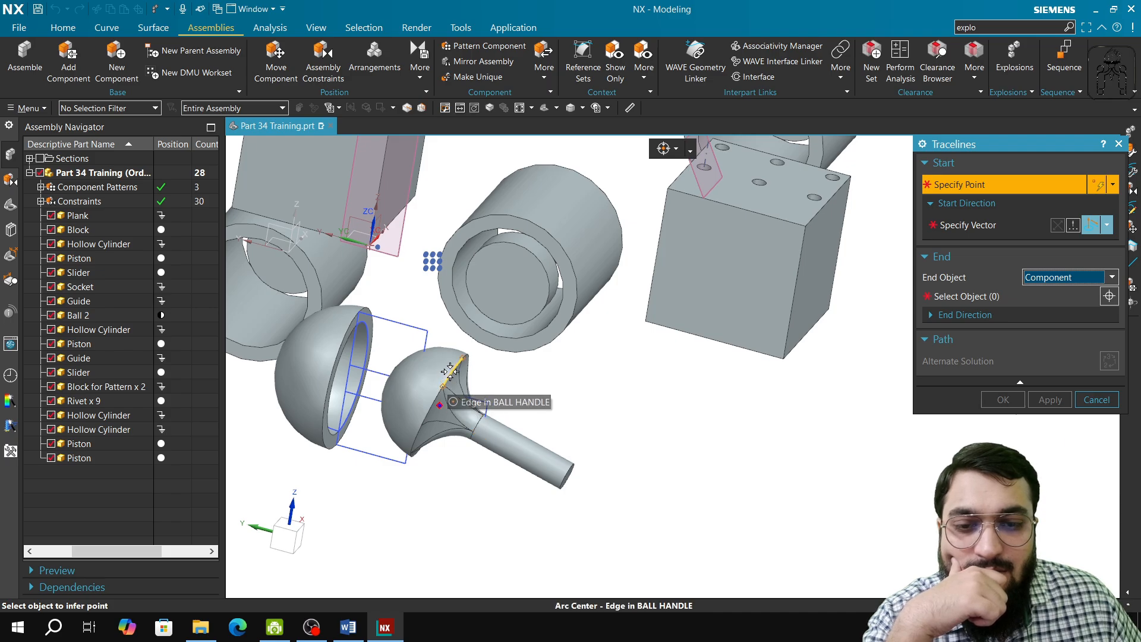
pyautogui.click(440, 406)
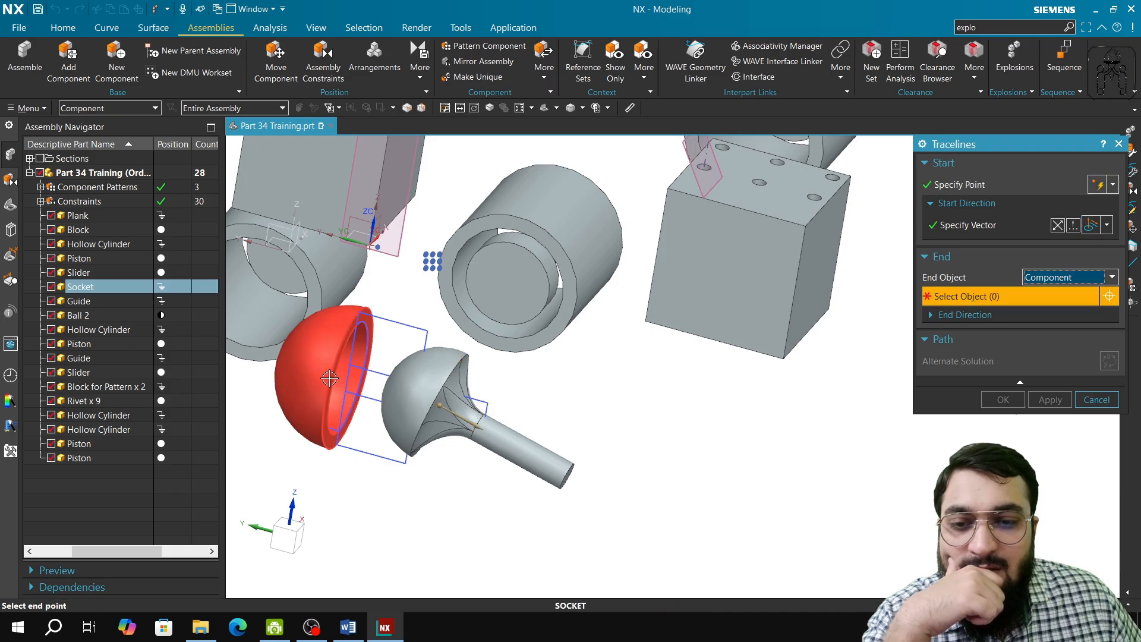
pyautogui.click(1078, 283)
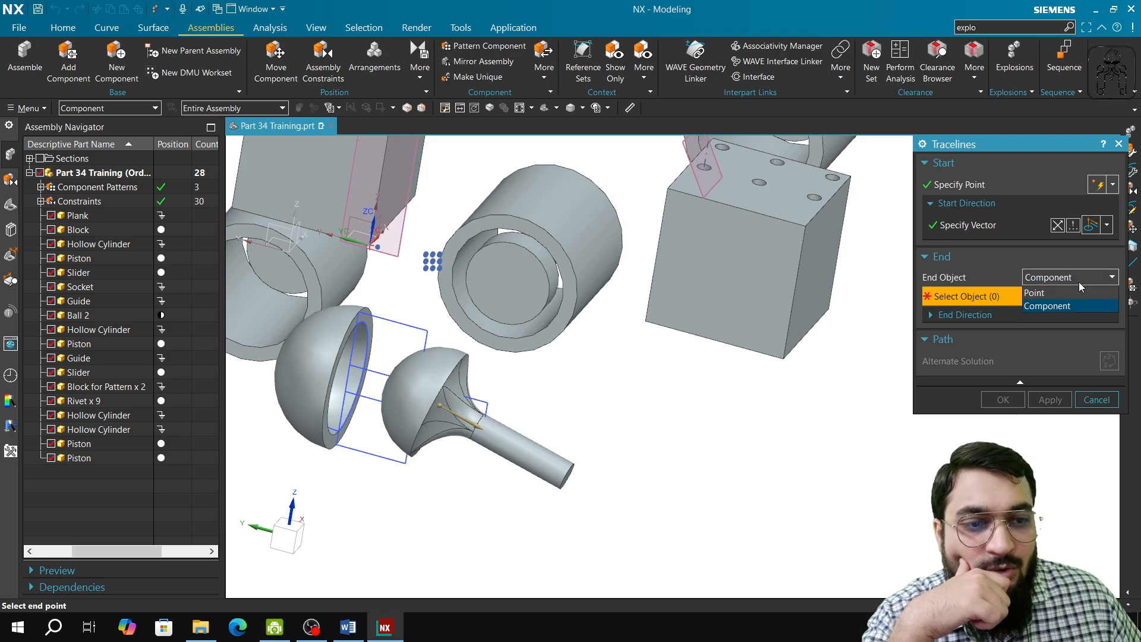
pyautogui.click(1079, 282)
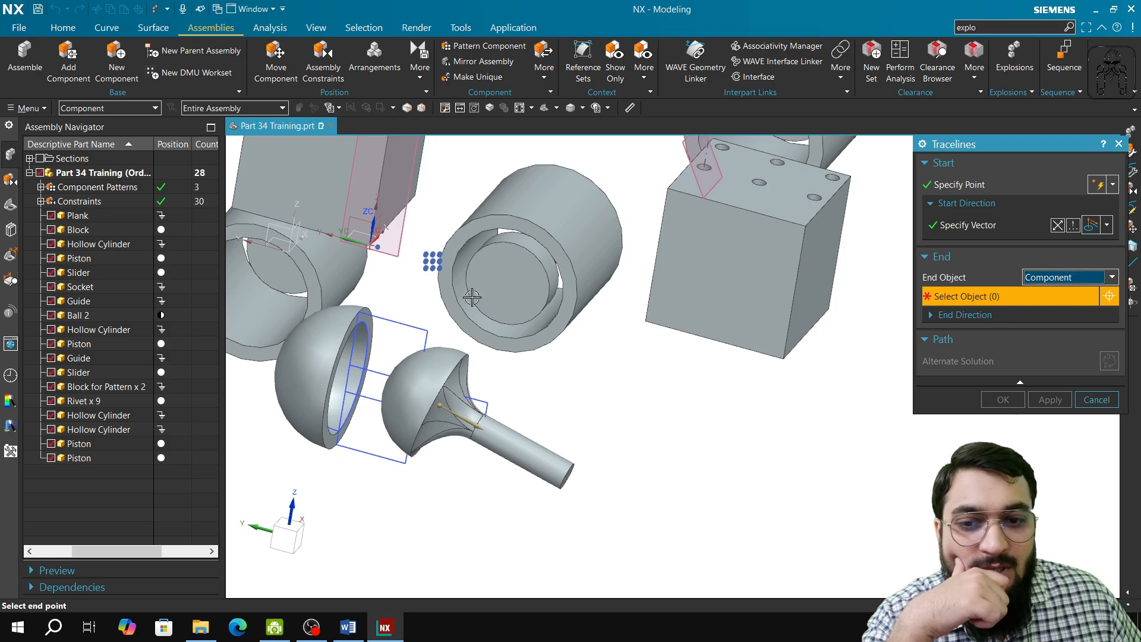
pyautogui.click(345, 369)
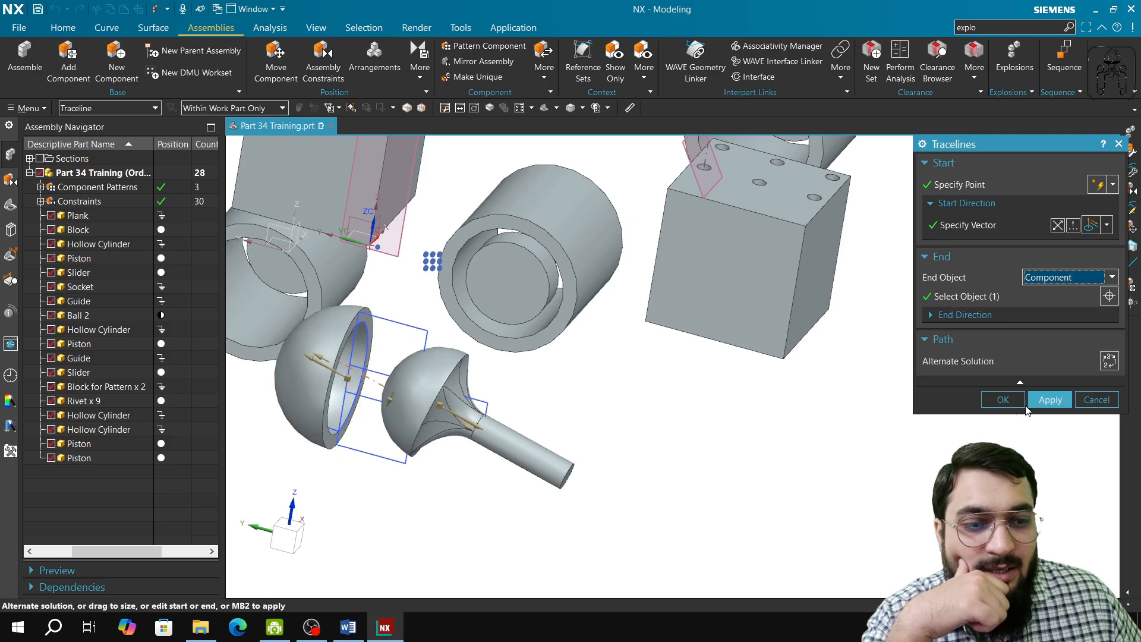
pyautogui.click(1037, 402)
# Step: Close the Tracelines dialog and the Explosions dialog
pyautogui.moveTo(409, 434)
pyautogui.mouseDown(button='middle')
pyautogui.moveTo(428, 422)
pyautogui.moveTo(416, 413)
pyautogui.moveTo(390, 426)
pyautogui.mouseUp(button='middle')
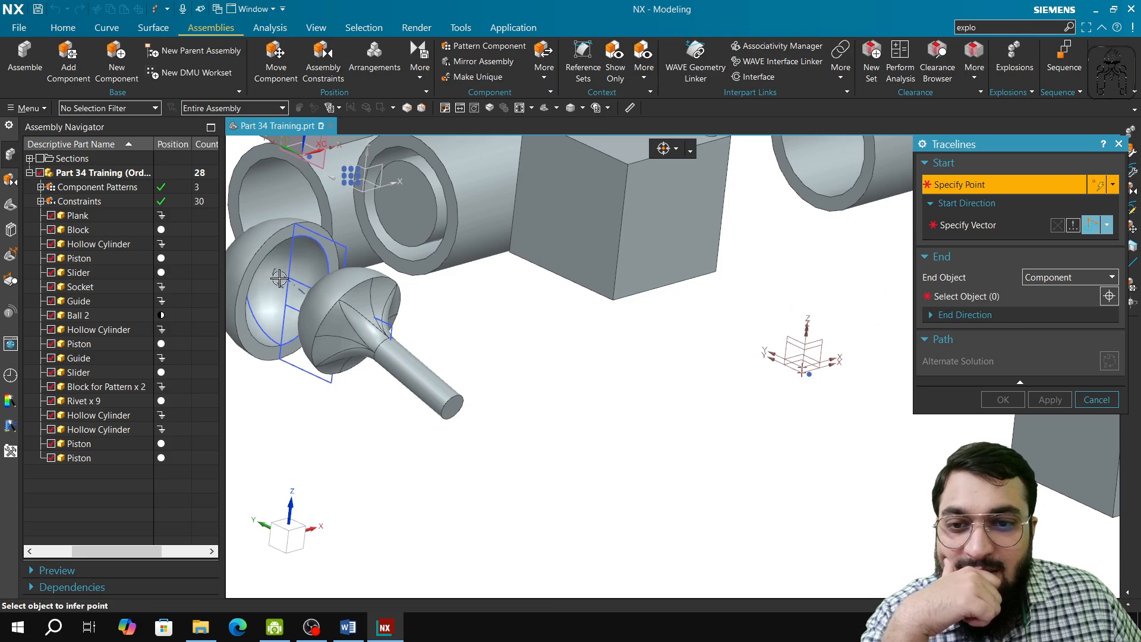
pyautogui.click(1097, 399)
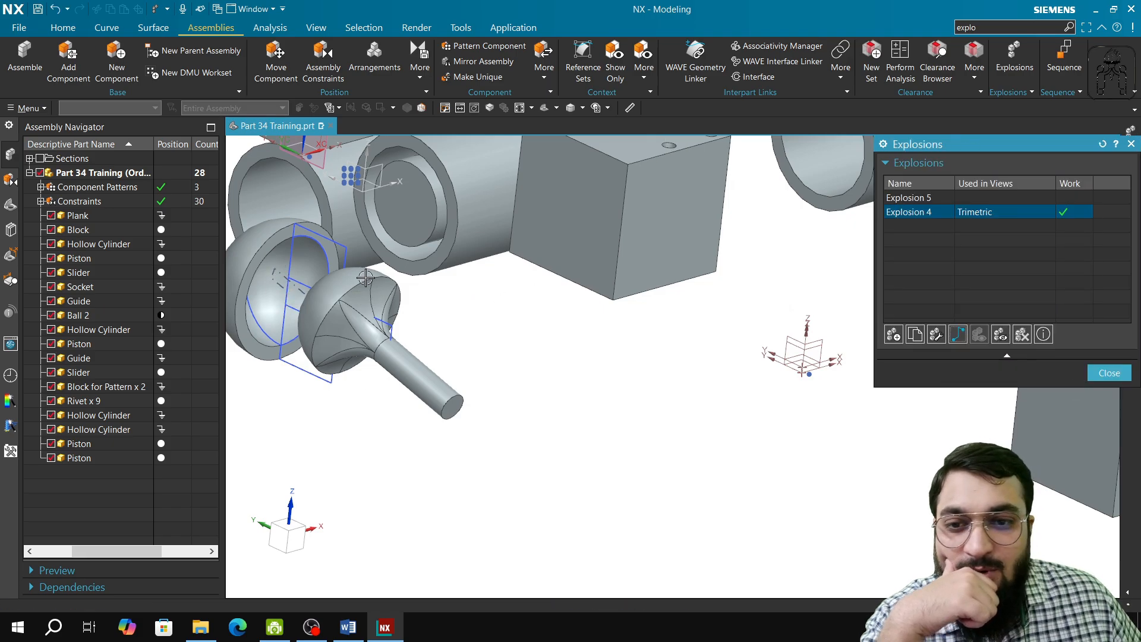
pyautogui.click(1096, 373)
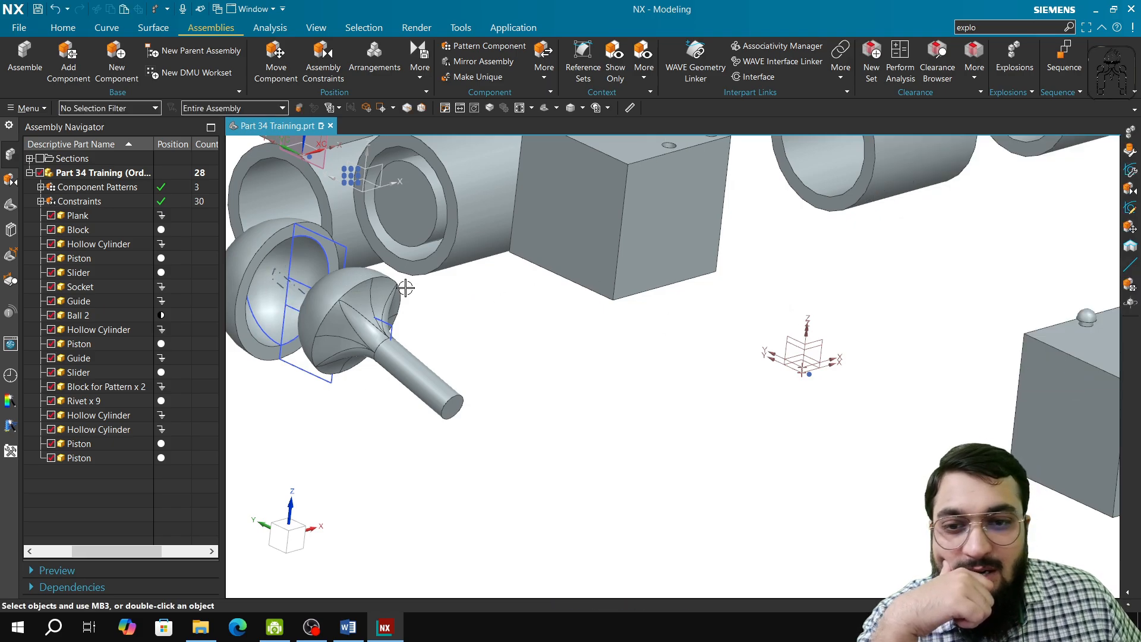
# Step: Open the traceline at the socket for editing and confirm it unchanged, twice
pyautogui.click(282, 275)
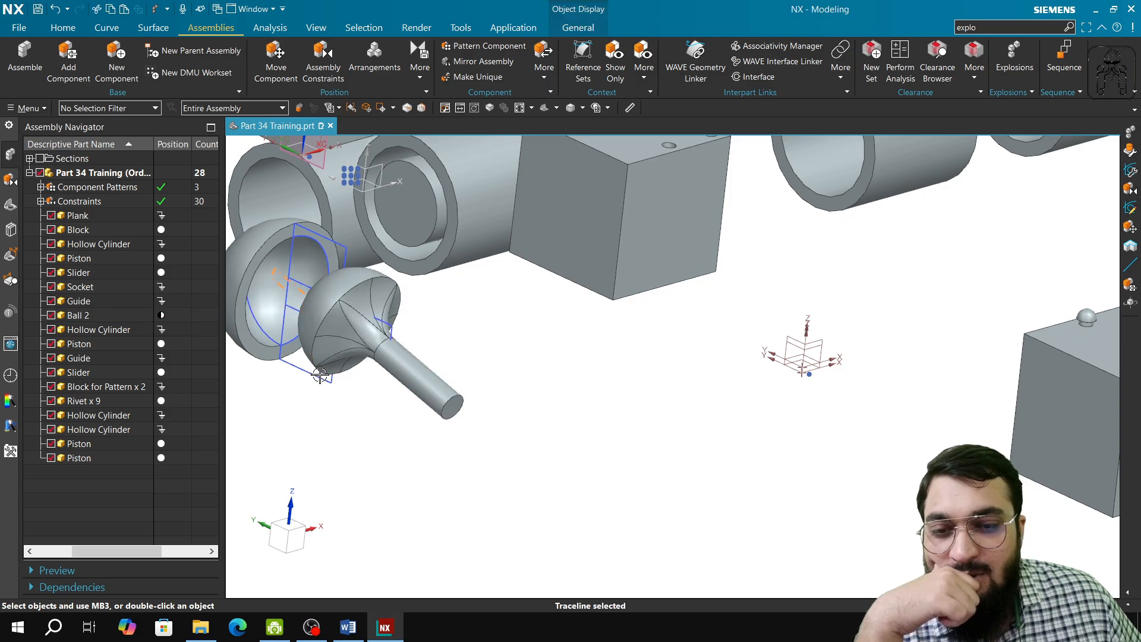
pyautogui.keyDown('shift'); pyautogui.moveTo(321, 411); pyautogui.dragTo(546, 417, button='middle'); pyautogui.keyUp('shift')
pyautogui.scroll(-3, 495, 298)
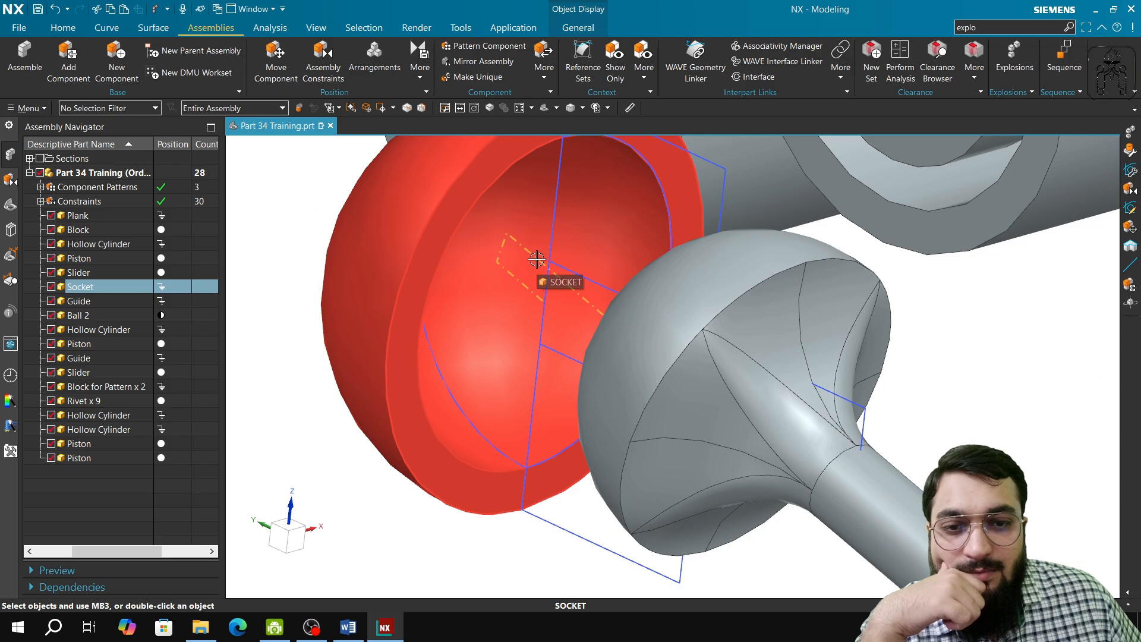
pyautogui.doubleClick(537, 259)
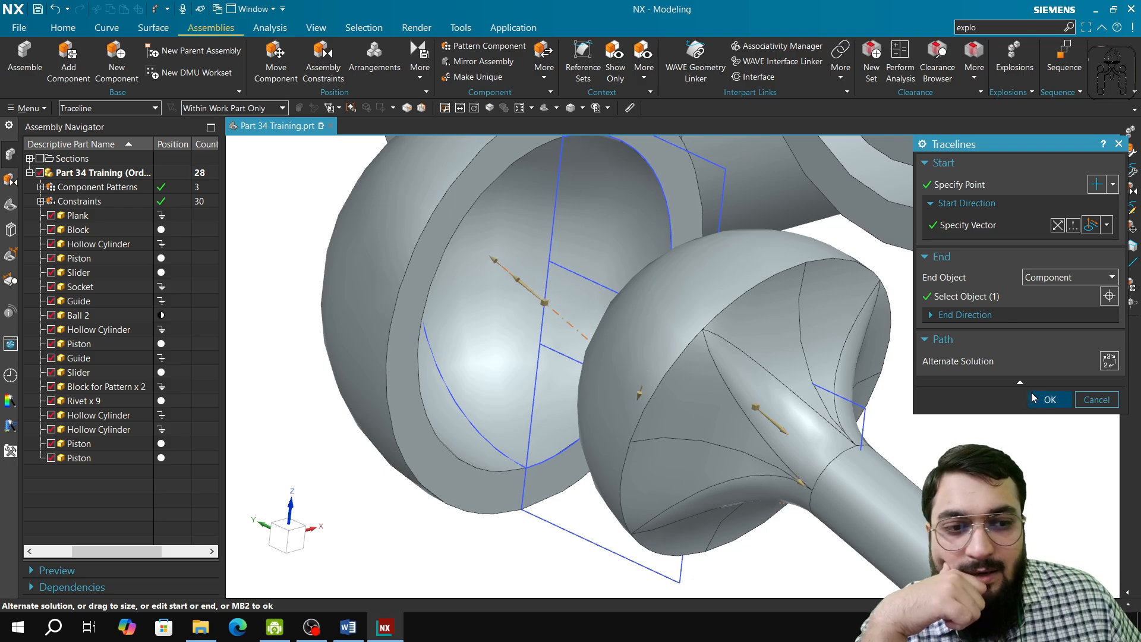
pyautogui.click(1050, 399)
pyautogui.moveTo(673, 367); pyautogui.dragTo(722, 371, button='middle')
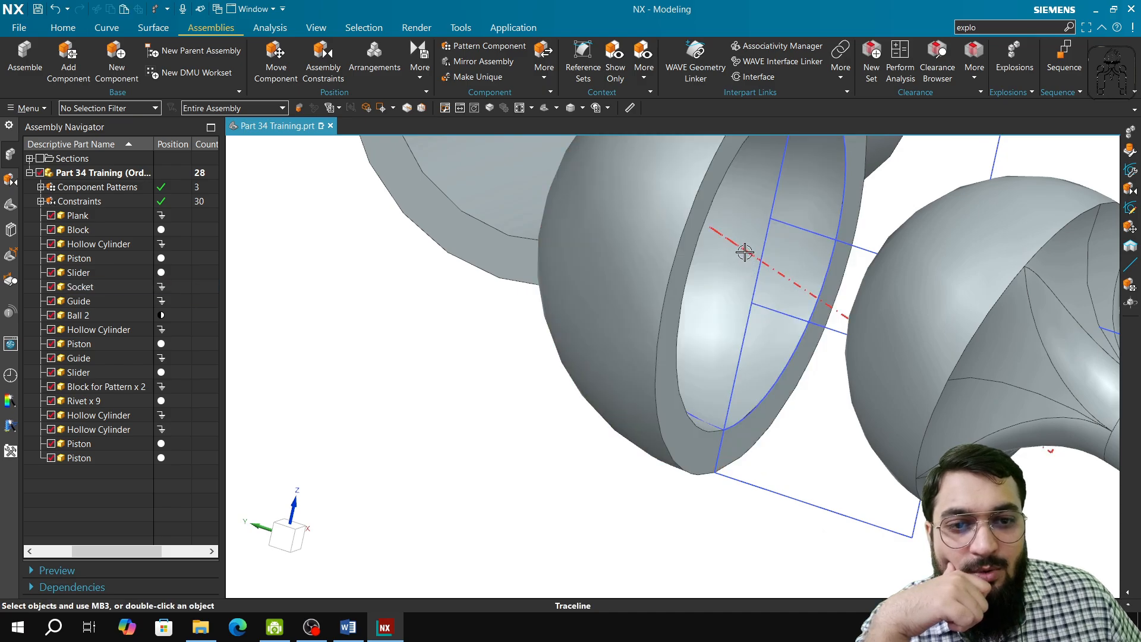
pyautogui.doubleClick(745, 252)
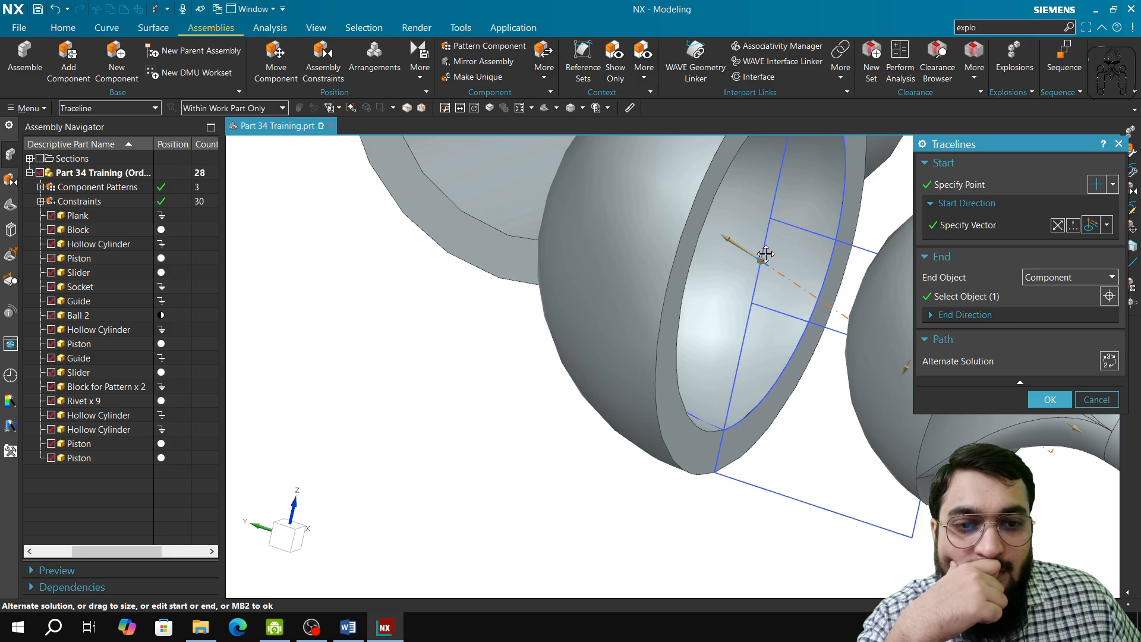
pyautogui.click(1040, 399)
pyautogui.scroll(-3, 795, 416)
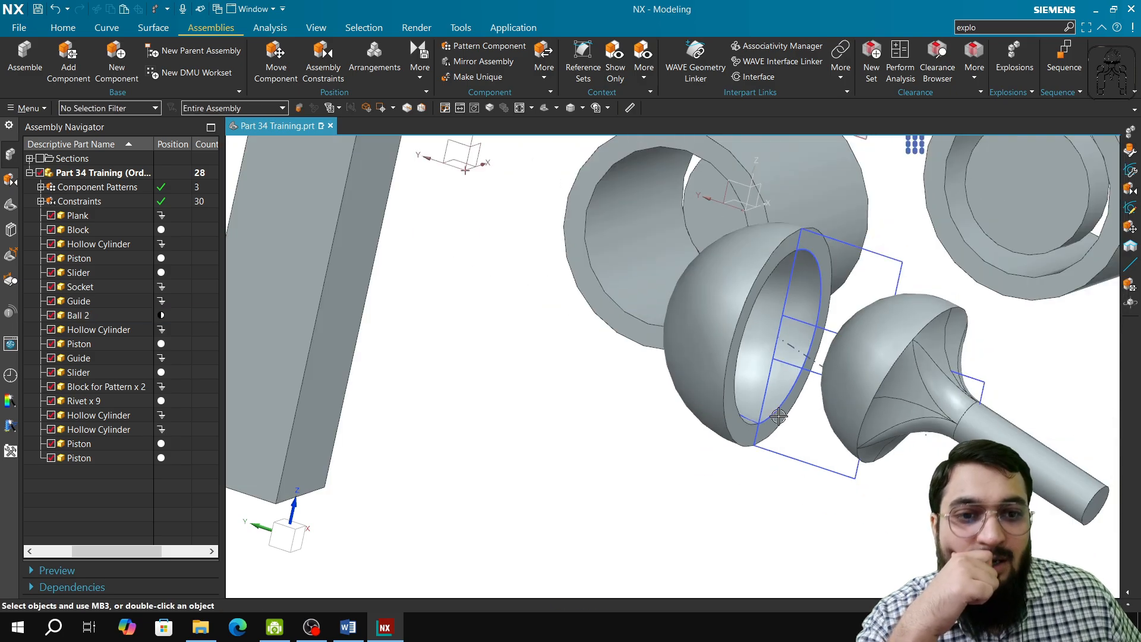
pyautogui.moveTo(778, 415); pyautogui.dragTo(698, 458, button='middle')
pyautogui.scroll(-3, 744, 400)
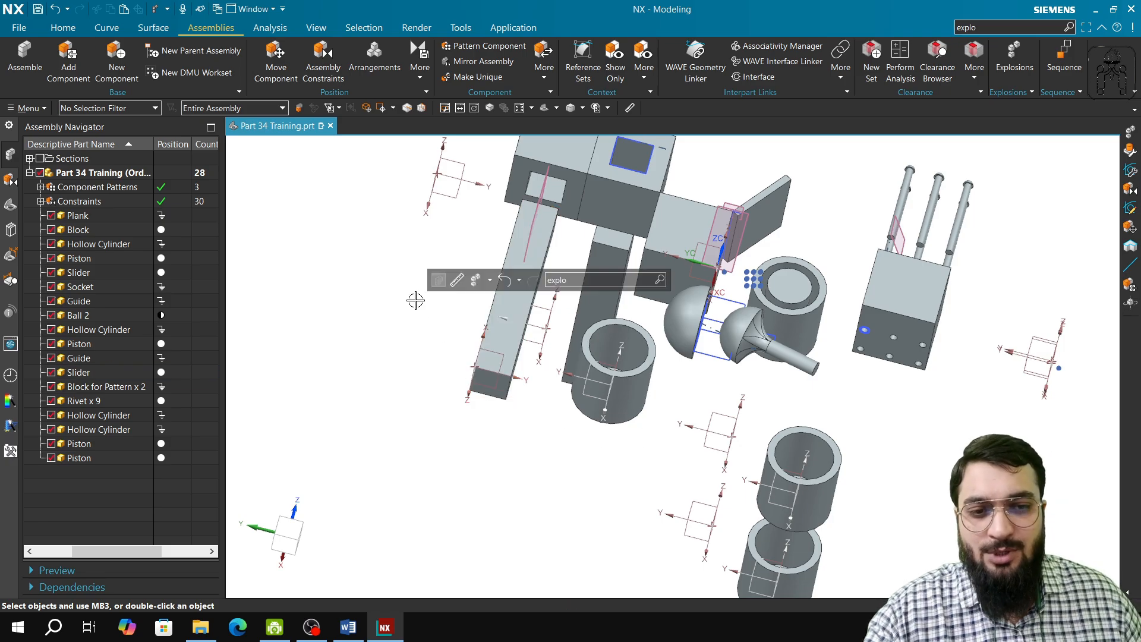
pyautogui.click(274, 627)
pyautogui.click(312, 627)
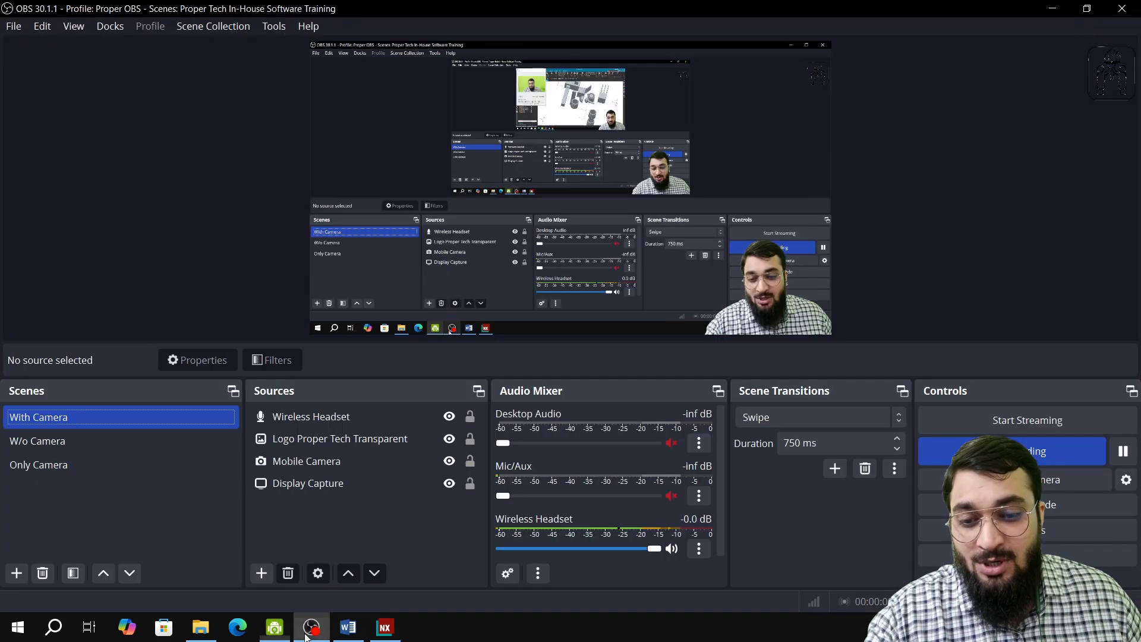
pyautogui.click(145, 464)
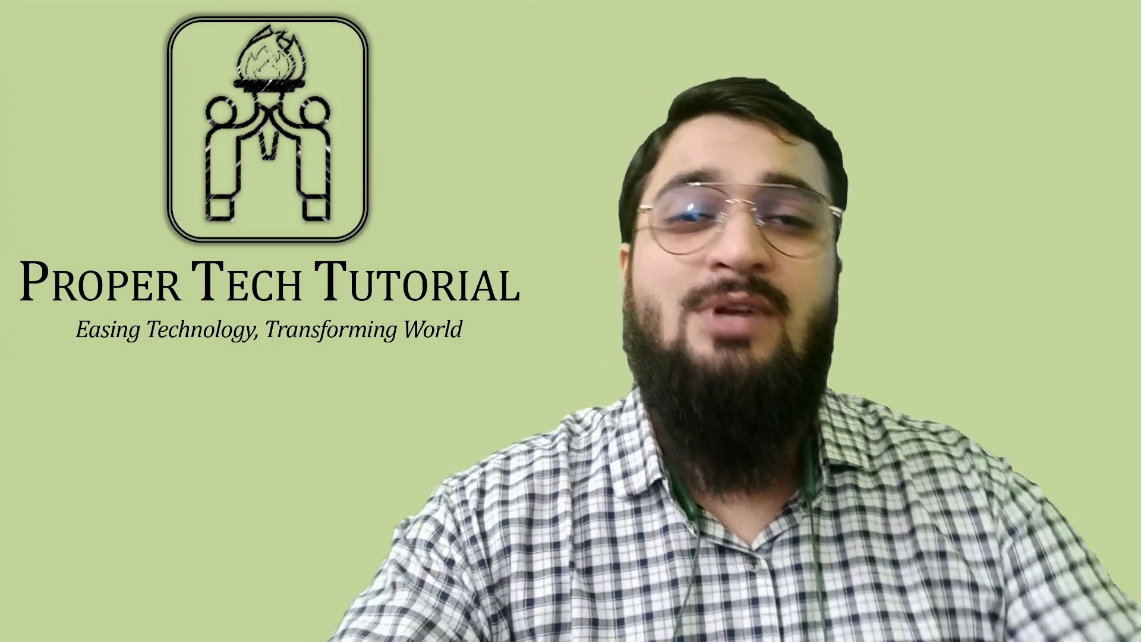